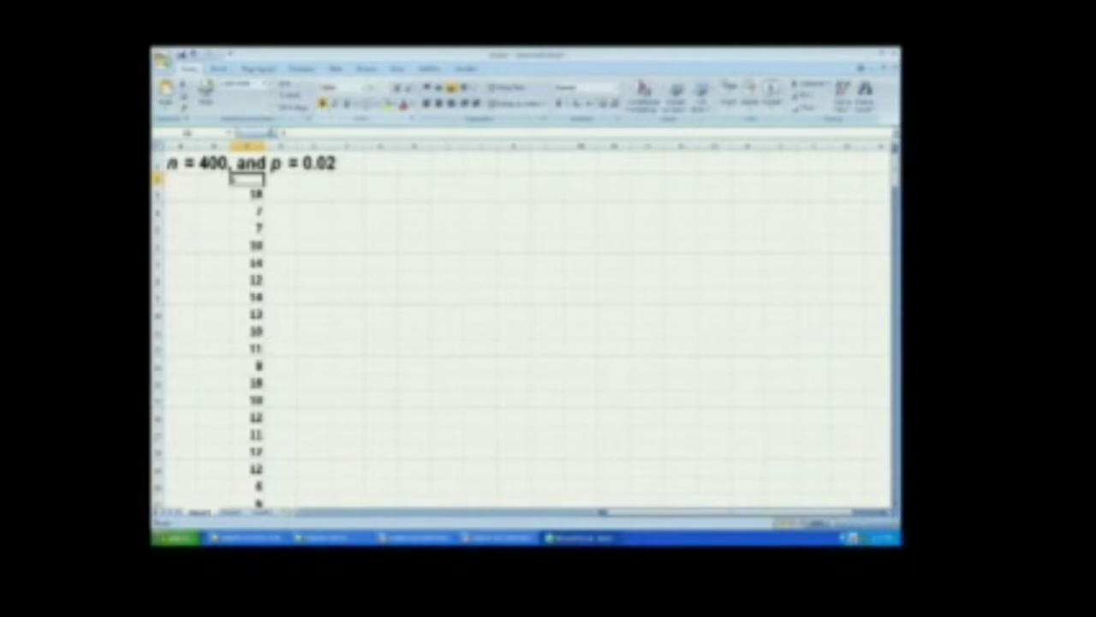
Step: Increase the font size of the x heading above the data column
click(382, 88)
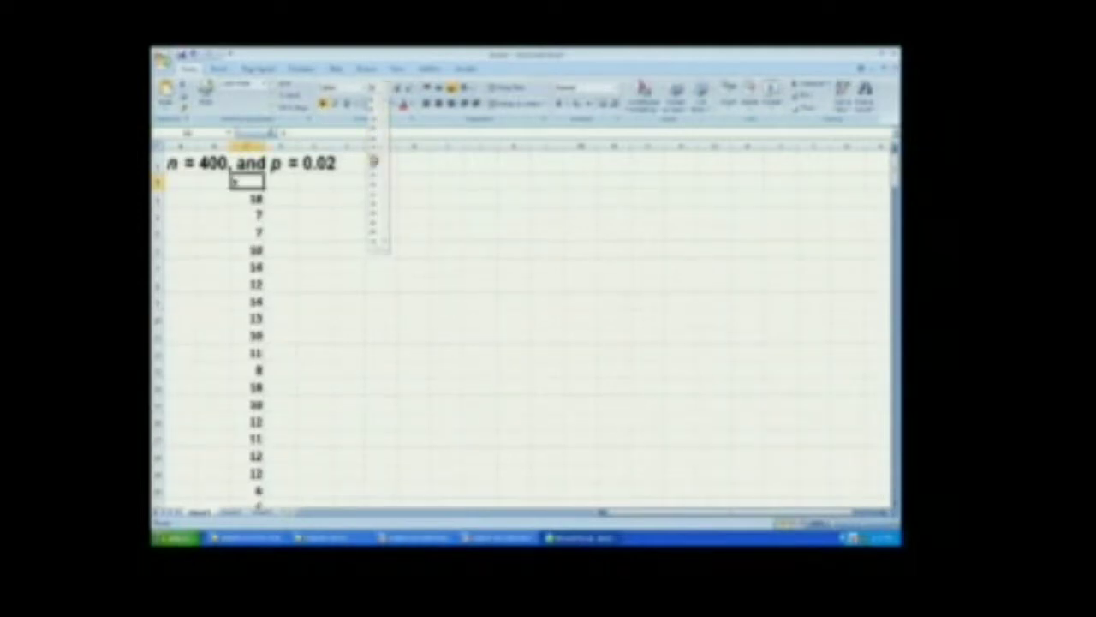
click(377, 166)
click(385, 88)
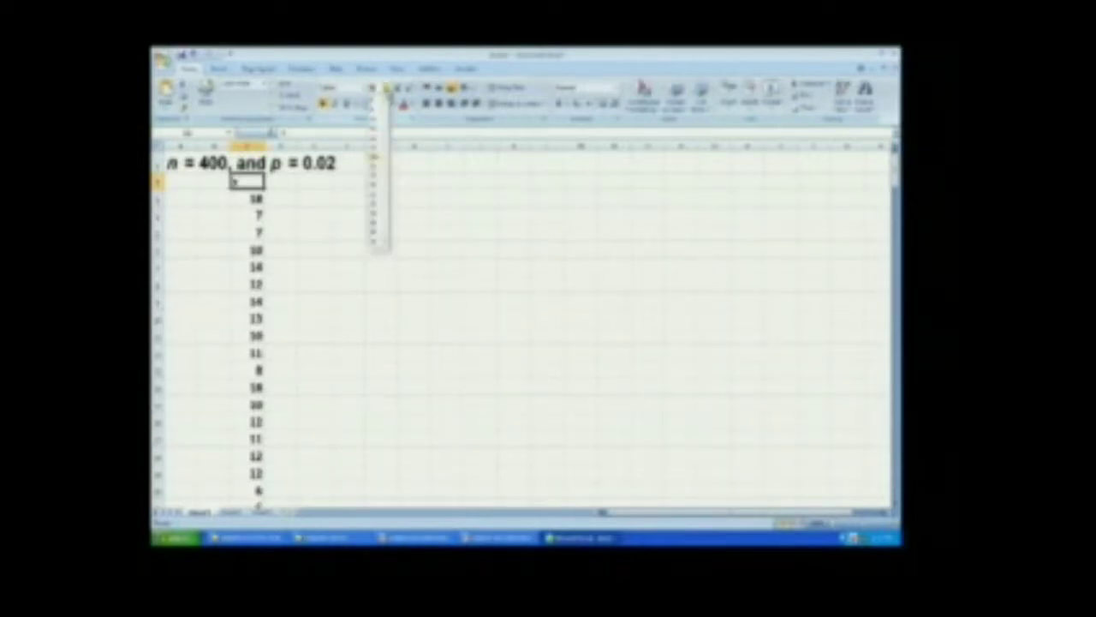
click(355, 230)
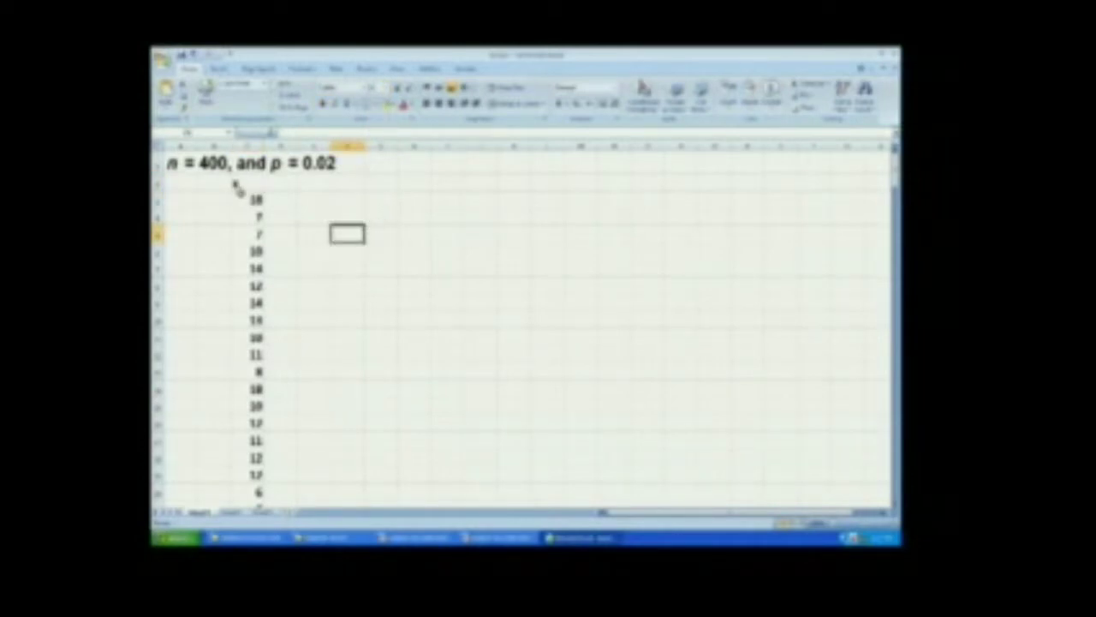
Step: Start the Descriptive Statistics analysis tool and move its dialog clear of the x data
drag(242, 197, 245, 205)
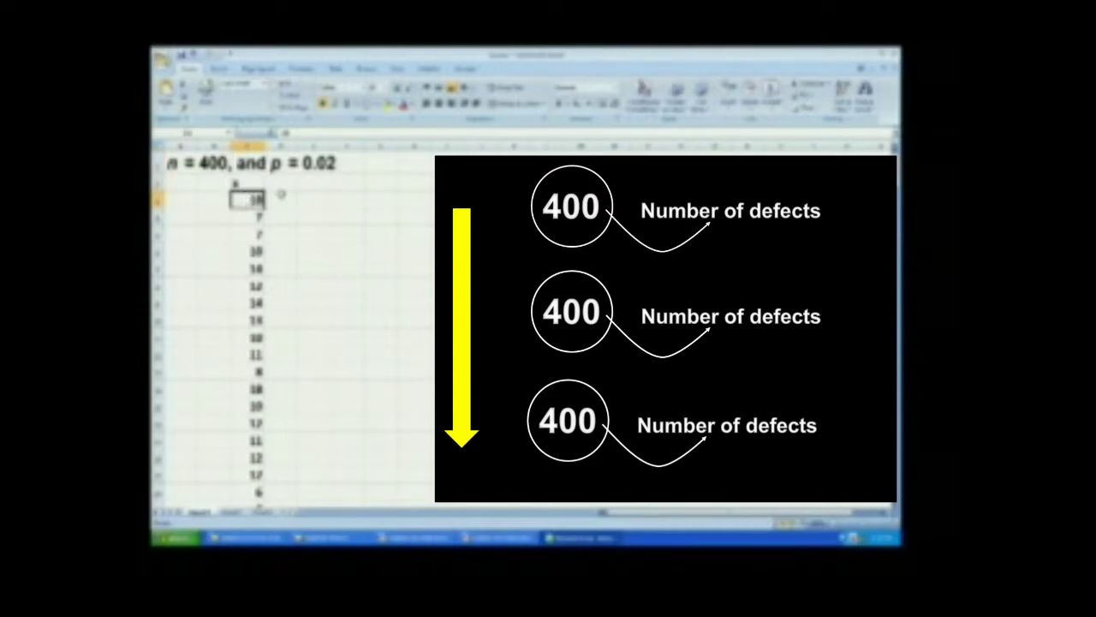
click(274, 186)
click(257, 202)
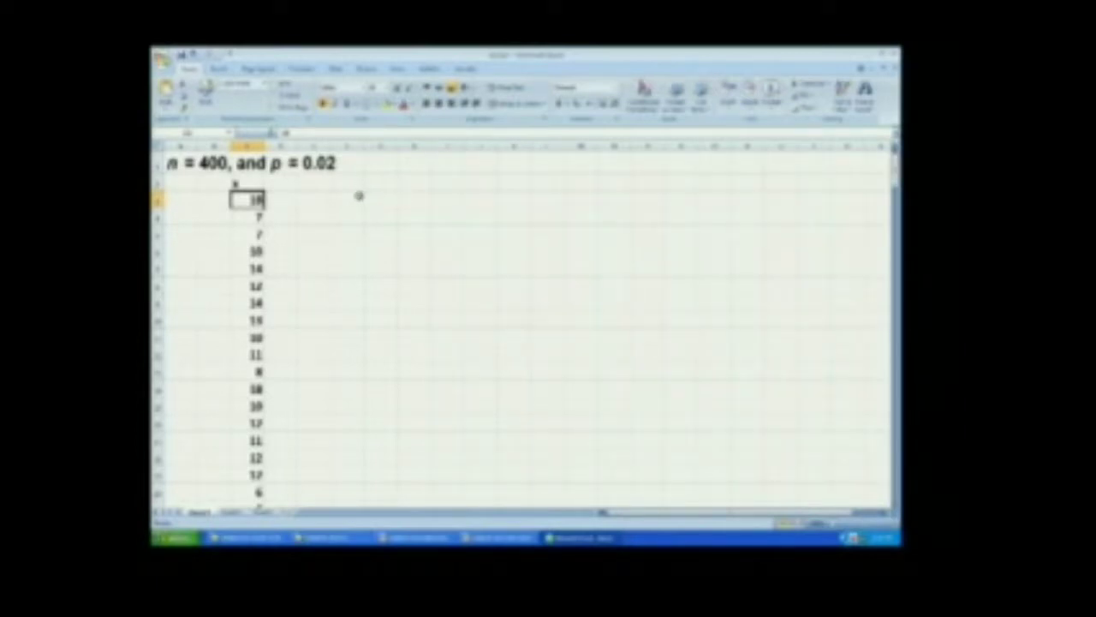
click(336, 69)
click(779, 89)
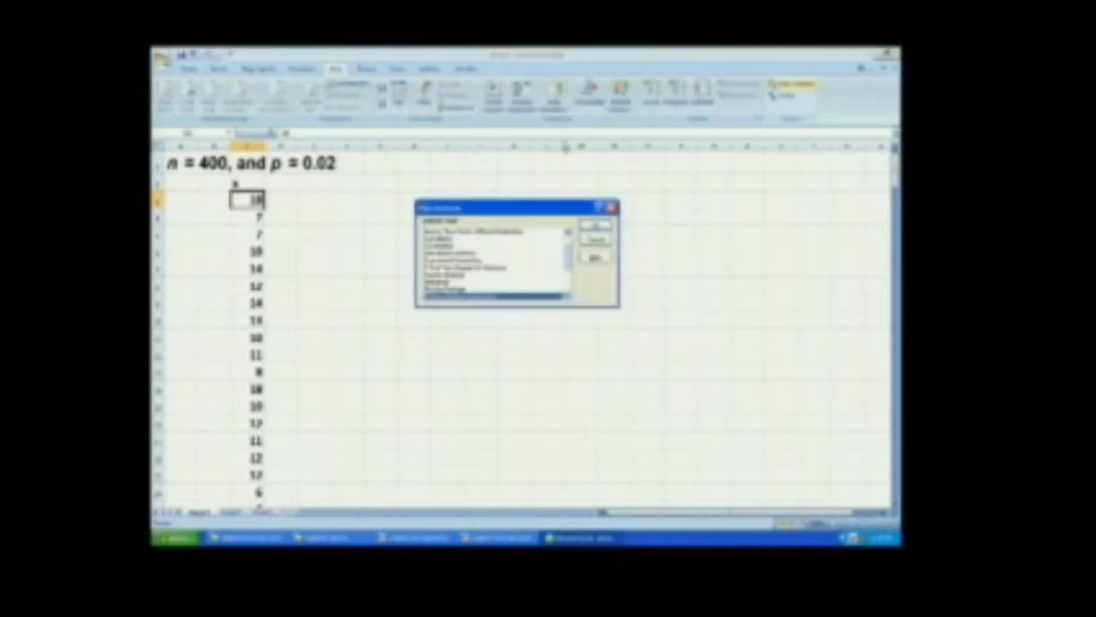
click(465, 254)
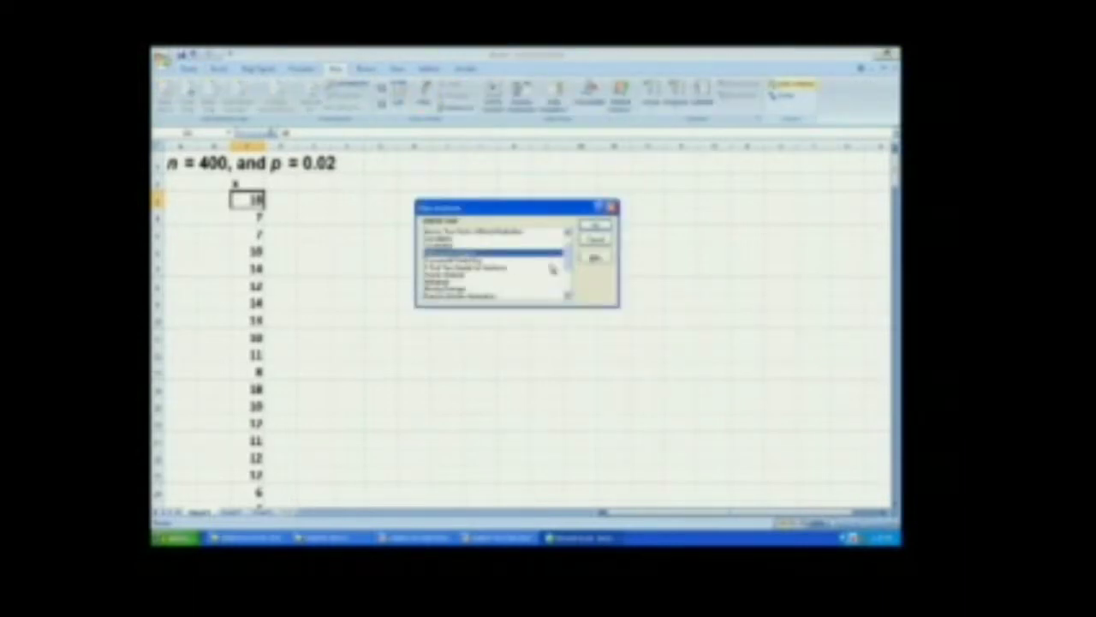
click(596, 226)
drag(510, 176, 679, 167)
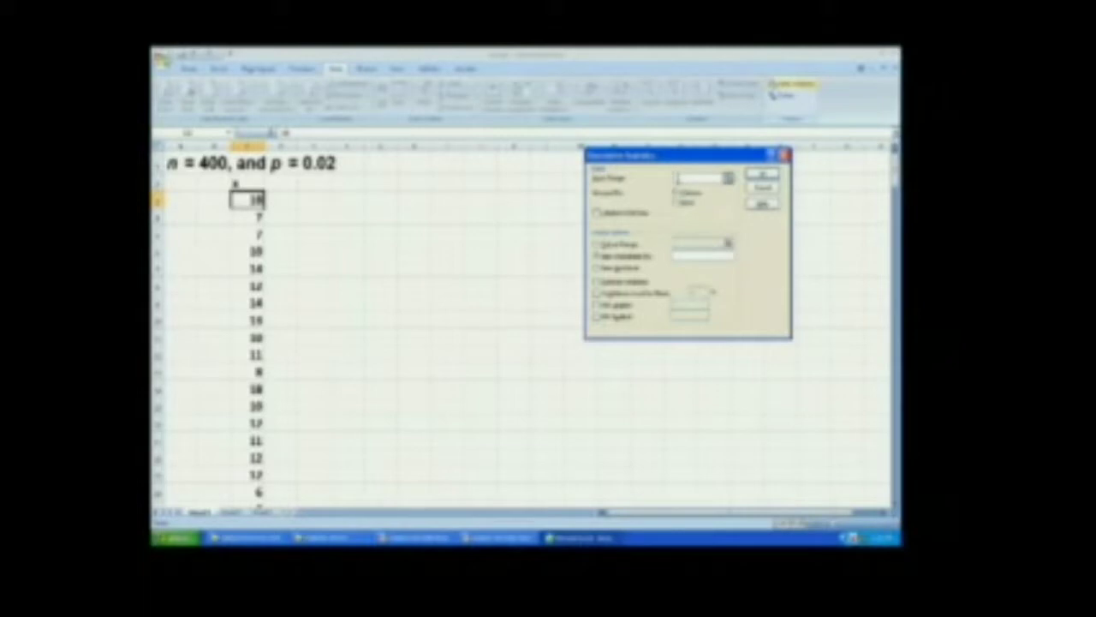
Step: Generate summary statistics for the whole x column, treating the first row as a label and placing the output at G3
drag(246, 185, 241, 456)
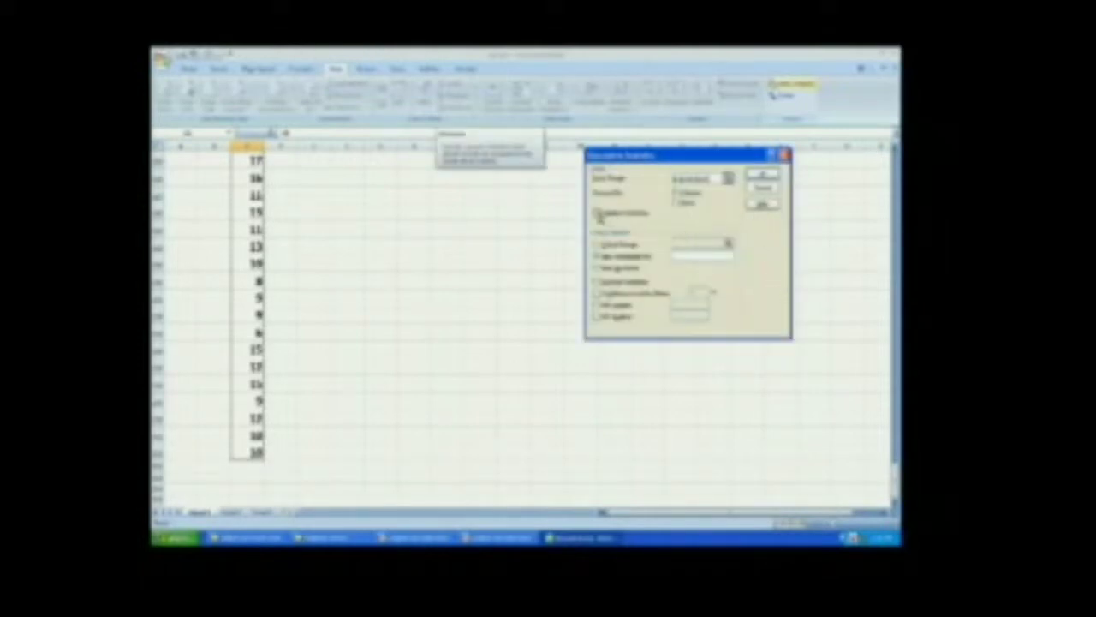
click(597, 214)
click(600, 245)
click(375, 178)
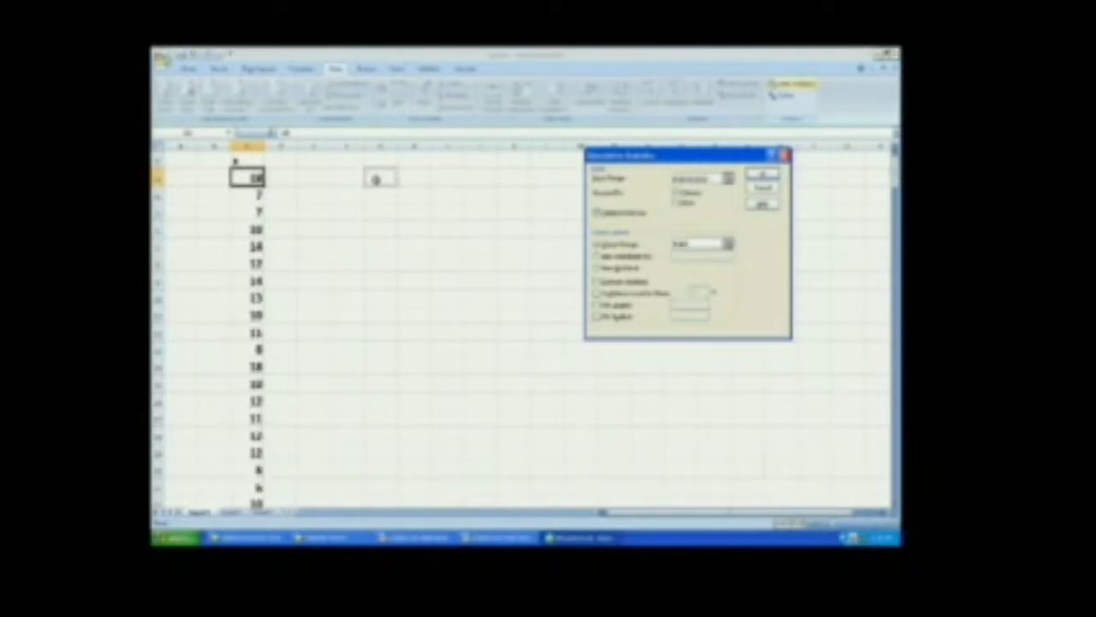
click(597, 283)
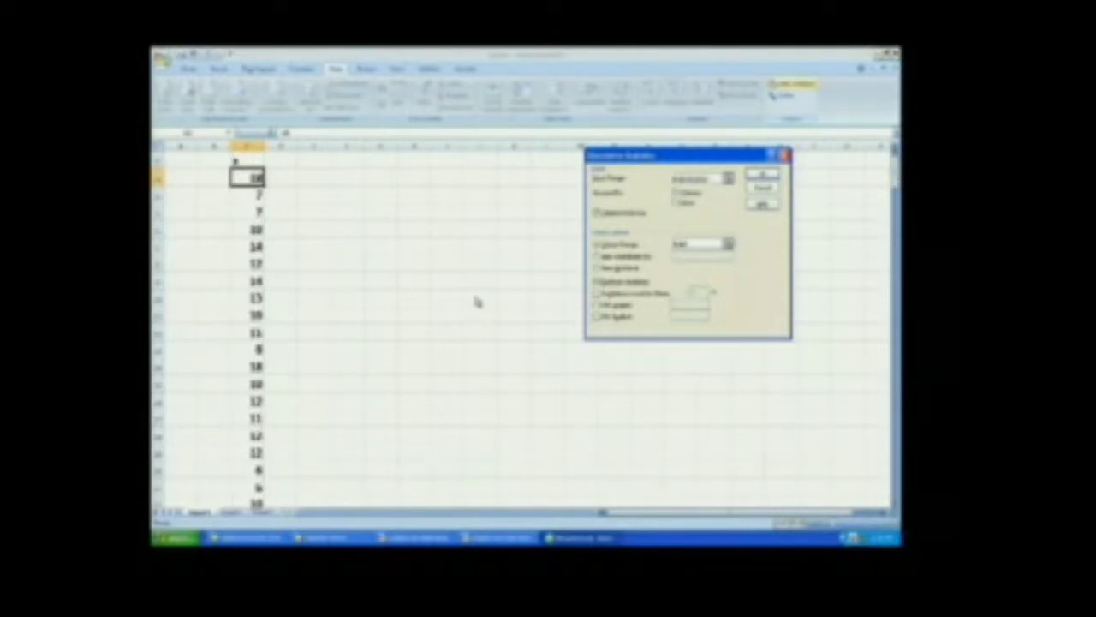
click(759, 176)
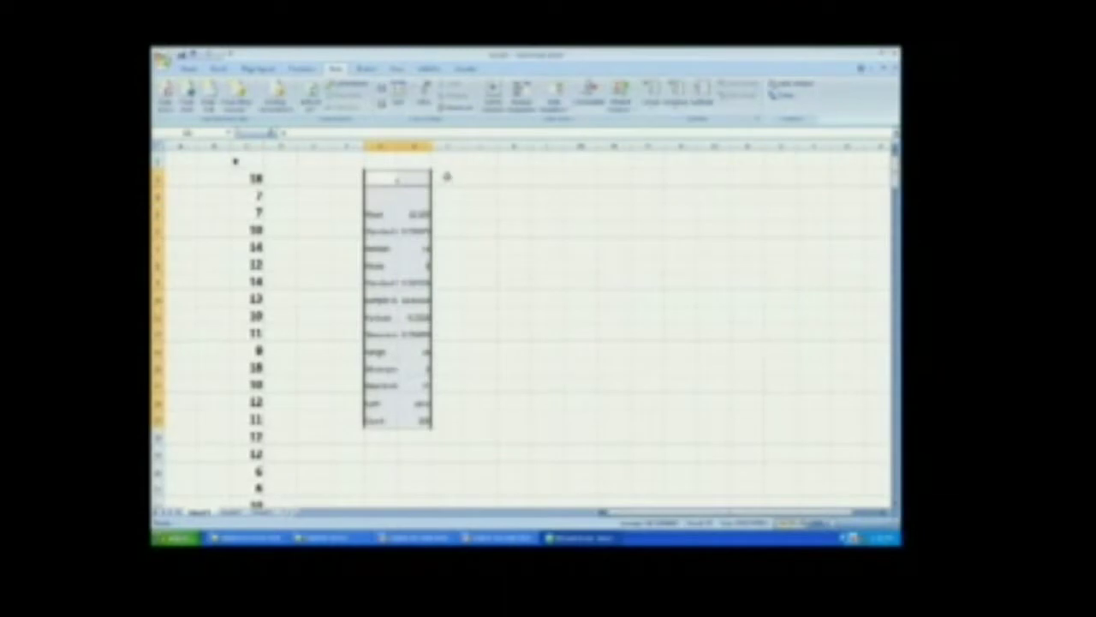
Step: Widen both columns of the descriptive statistics table and make its text larger and bold
drag(432, 145, 565, 156)
drag(396, 147, 475, 154)
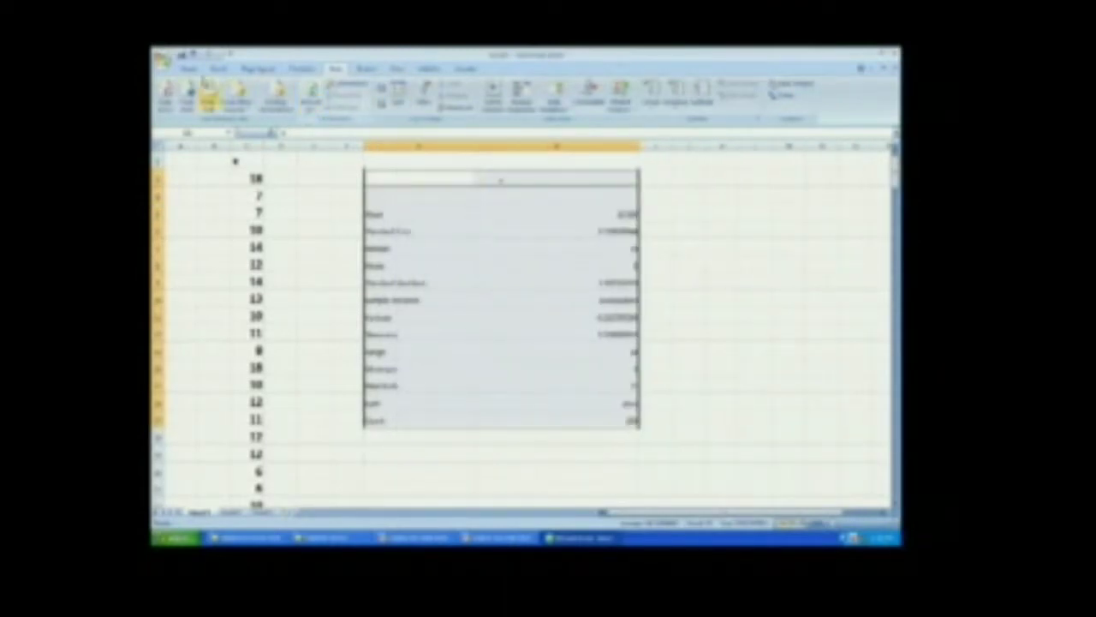
click(188, 70)
drag(386, 178, 570, 427)
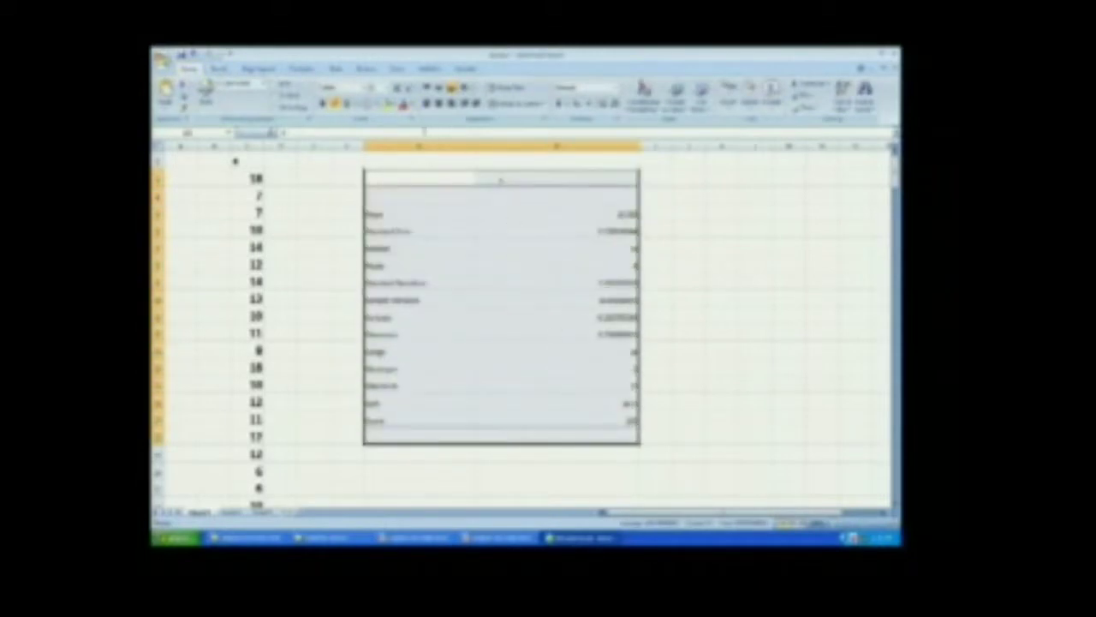
click(388, 89)
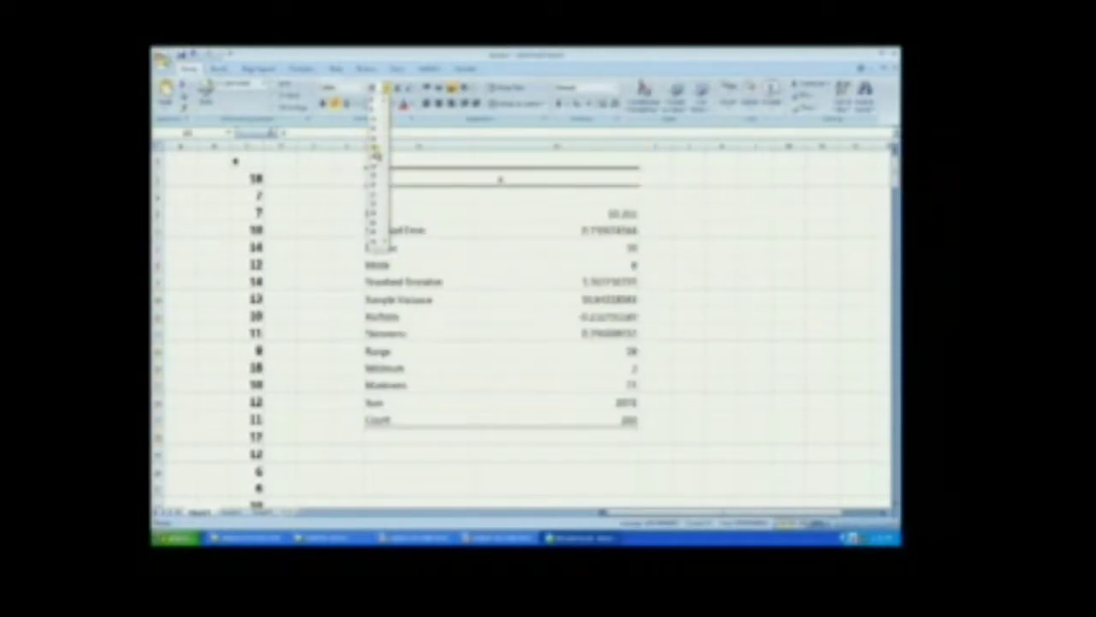
click(373, 246)
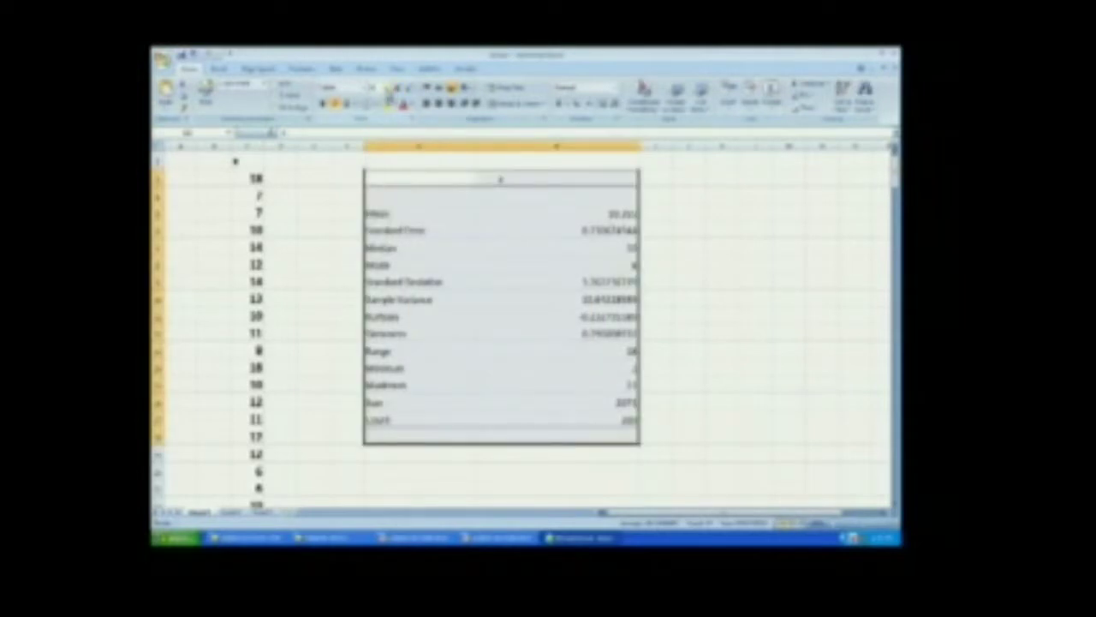
click(387, 89)
click(377, 236)
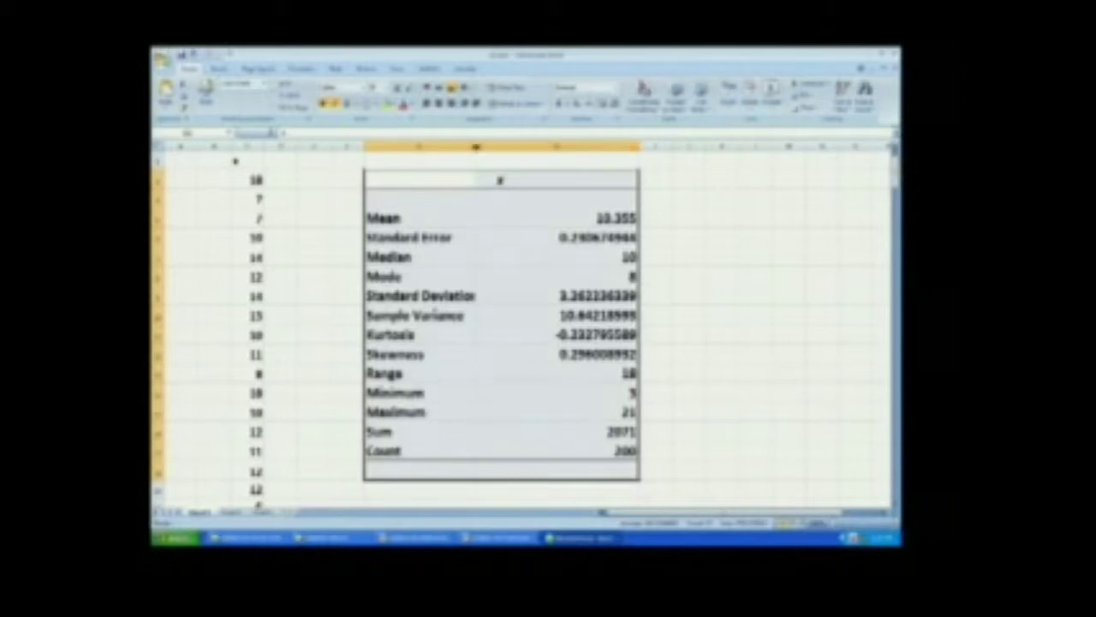
drag(639, 145, 713, 146)
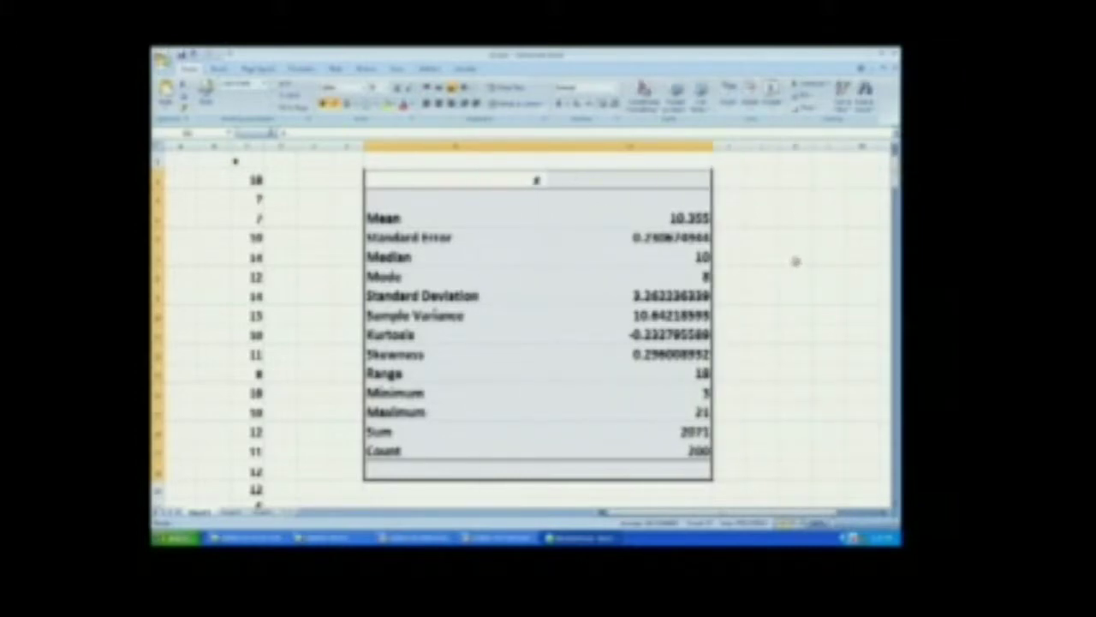
Step: Colour the Median, Mode, Minimum and Maximum rows and the Mean's value red
click(674, 221)
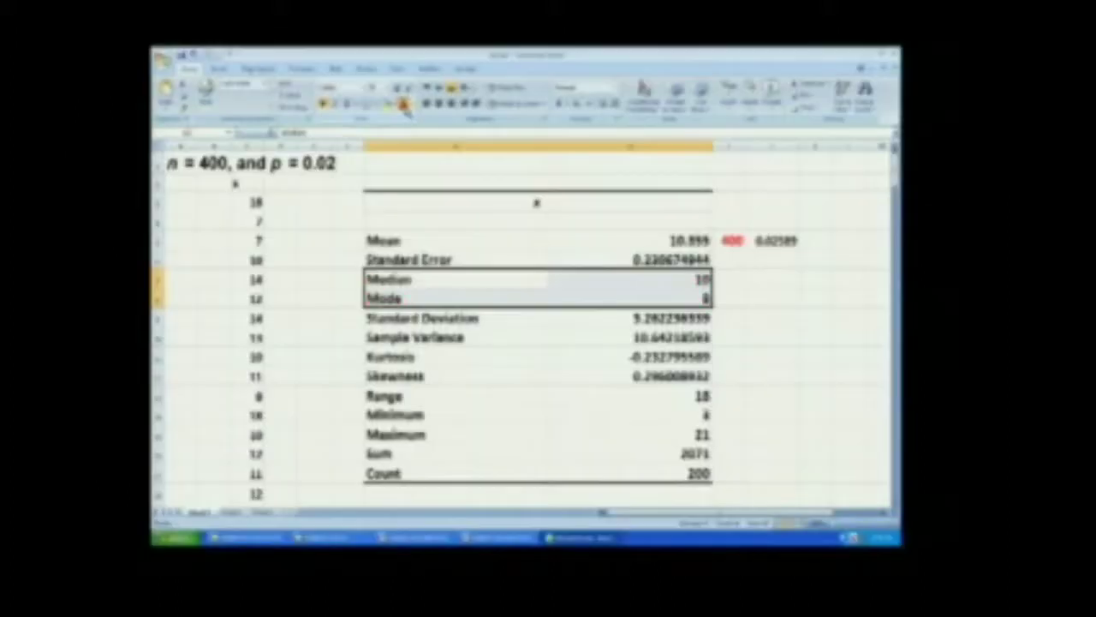
click(402, 104)
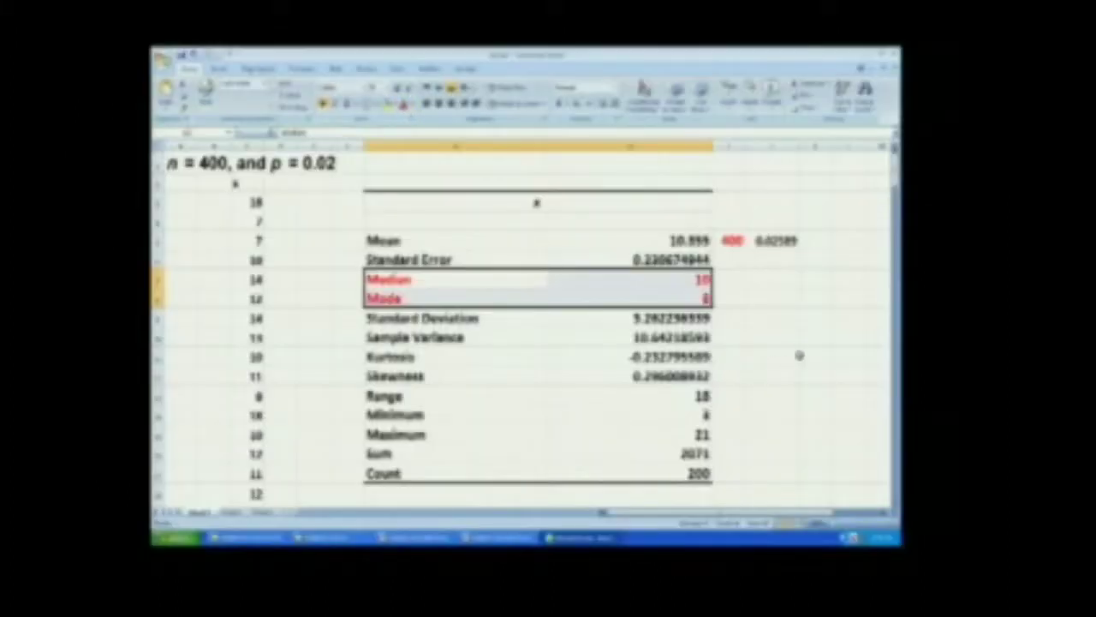
click(629, 241)
click(403, 104)
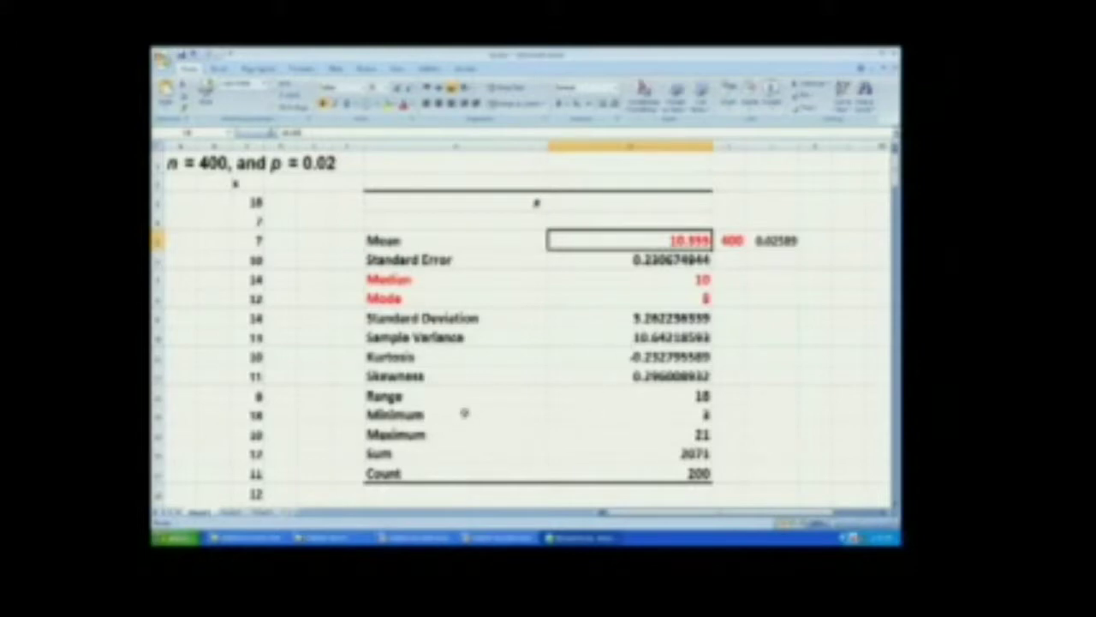
drag(394, 416, 654, 432)
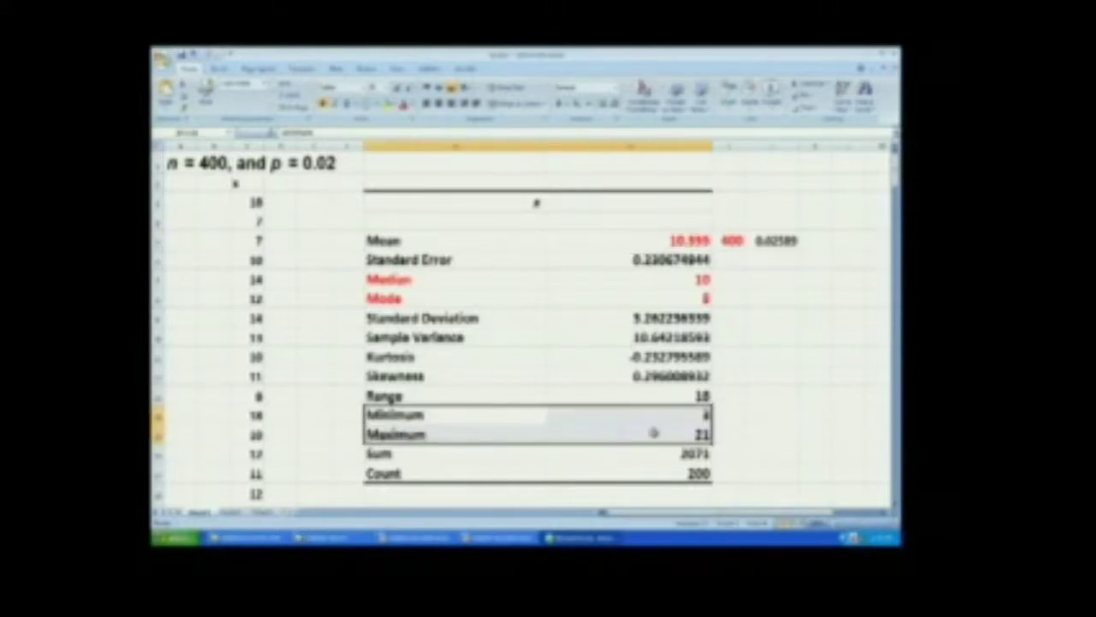
click(403, 105)
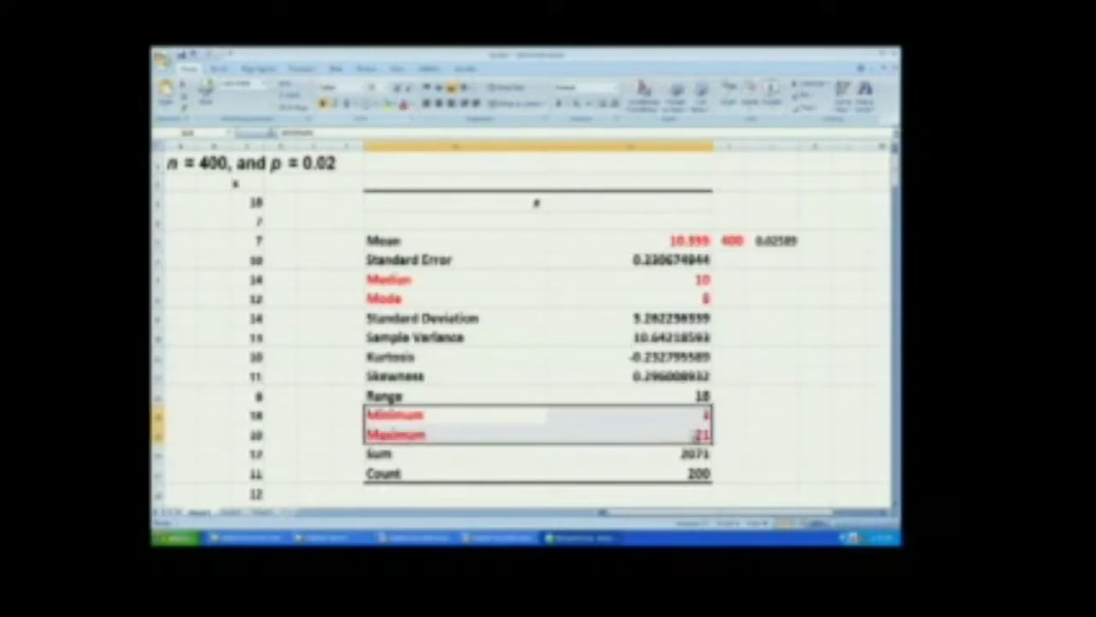
click(754, 471)
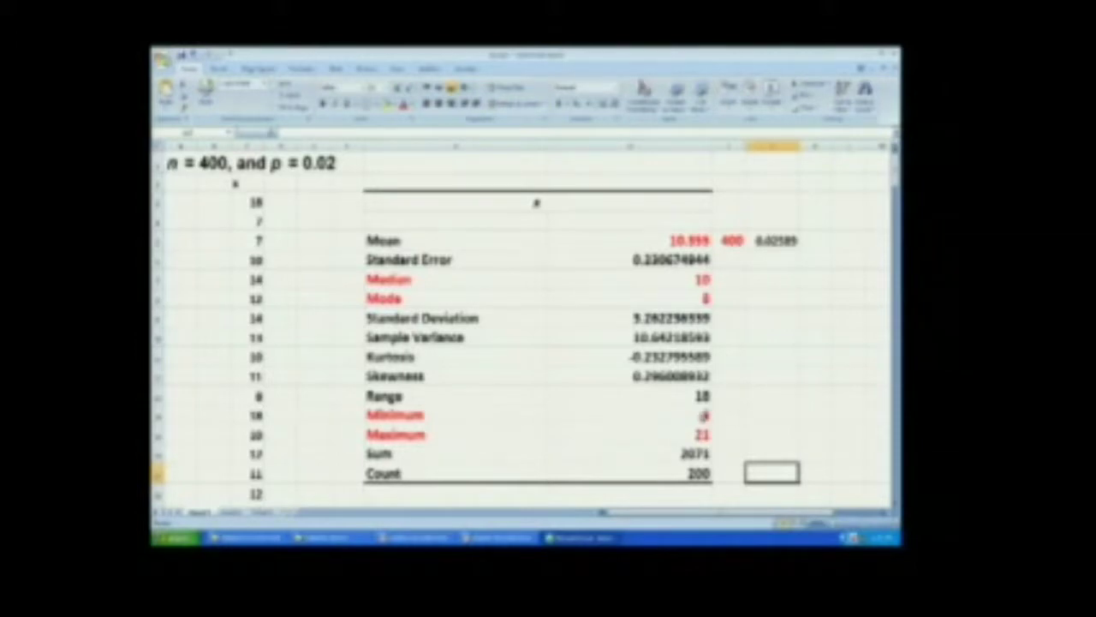
Step: Copy the 400 and the proportion calculation beside the Mean into the matching cells of the Minimum and Maximum rows
click(699, 414)
click(693, 433)
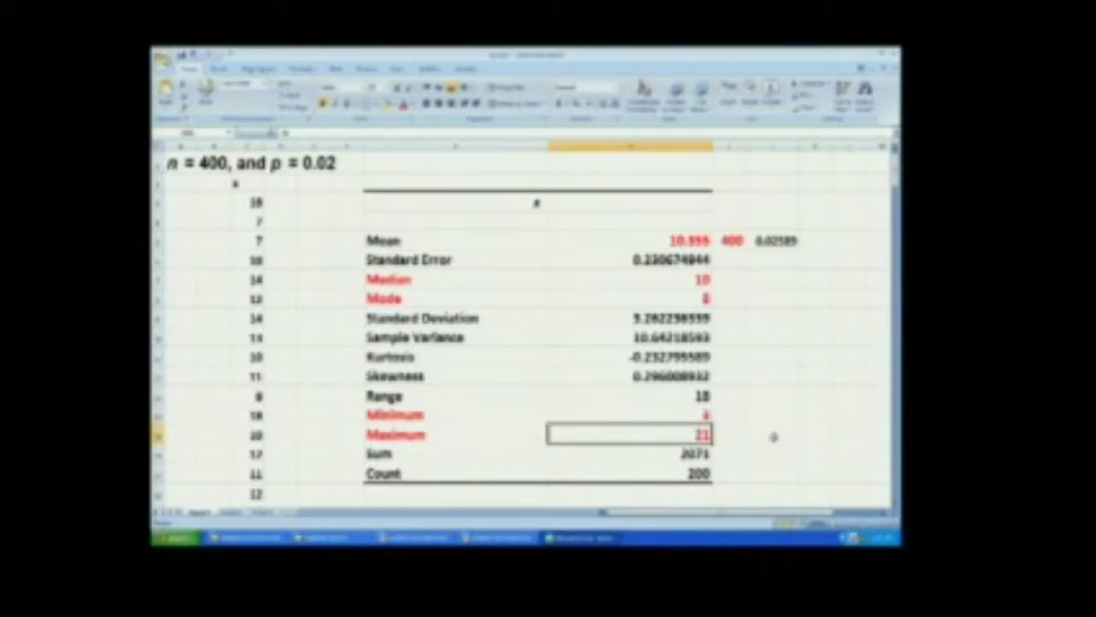
drag(724, 240, 757, 239)
right_click(759, 239)
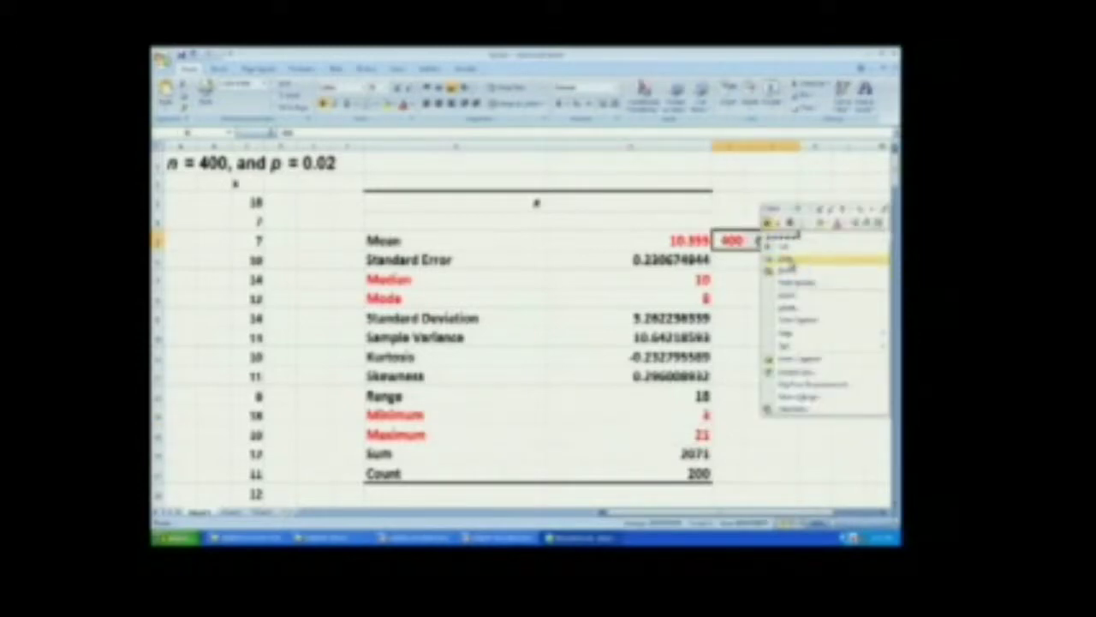
click(781, 261)
drag(733, 416, 737, 434)
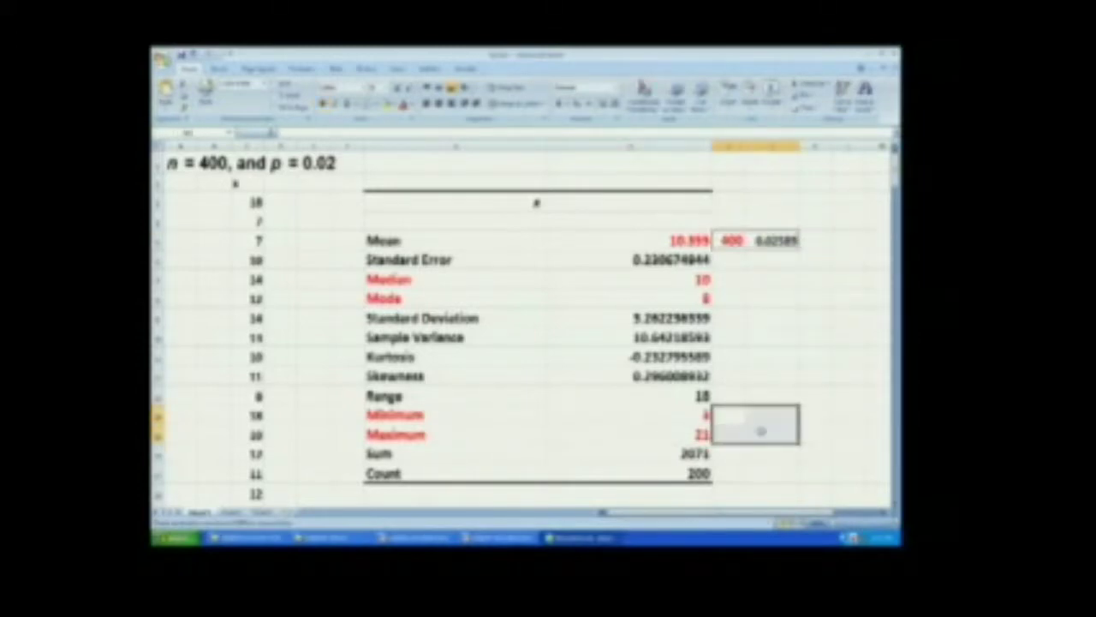
right_click(759, 434)
click(785, 285)
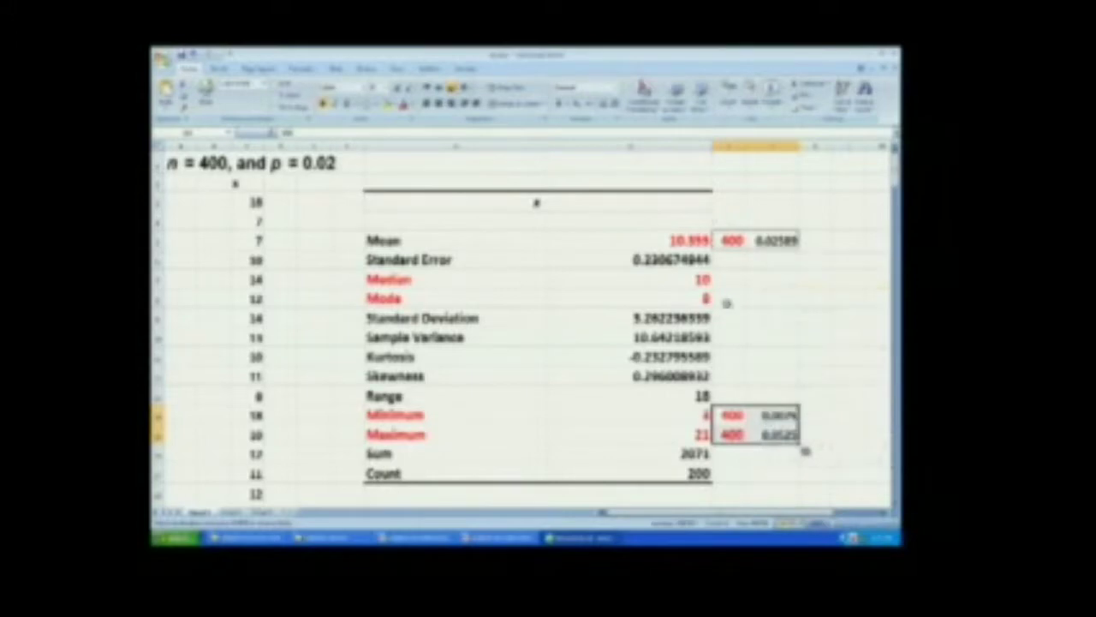
click(815, 434)
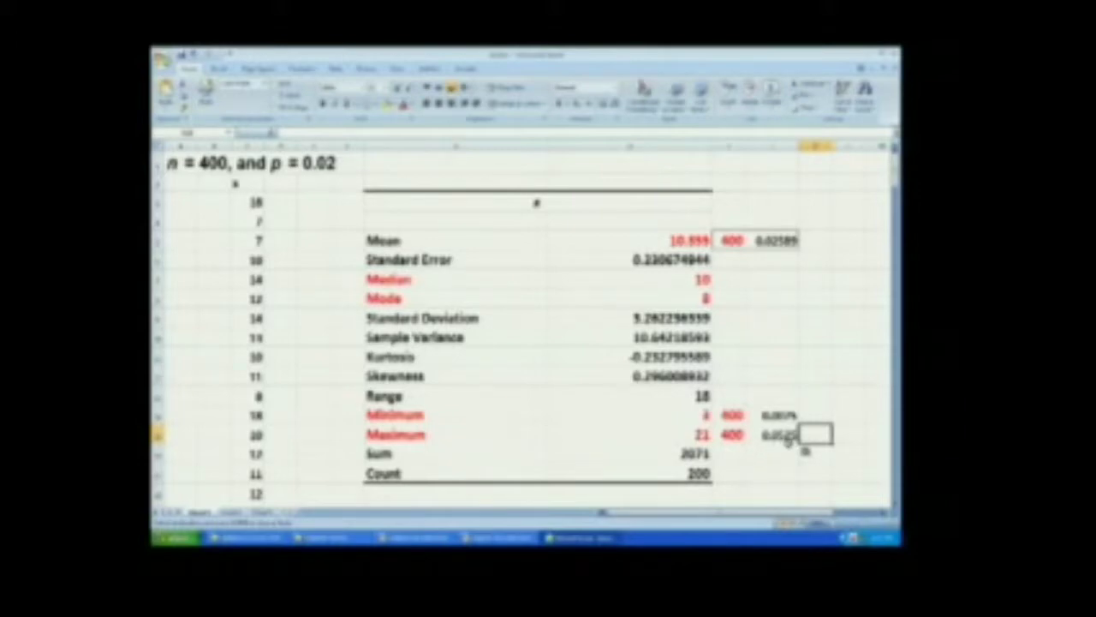
click(796, 335)
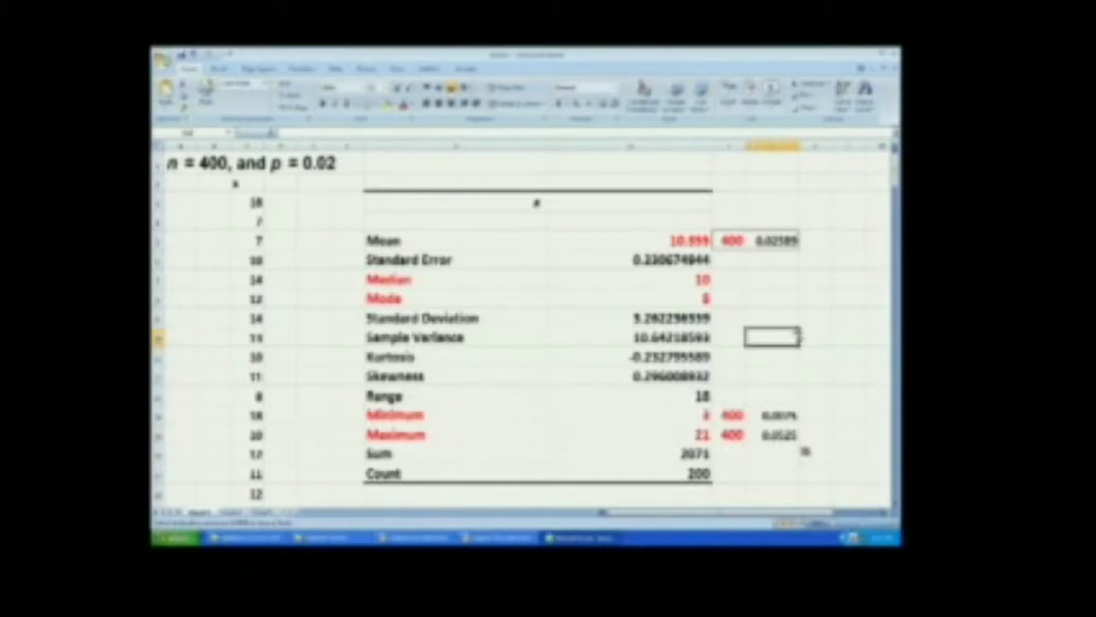
Step: Enter a short label ending in an equals sign in the empty cell O3, beyond the statistics table
scroll(885, 511, right, 8)
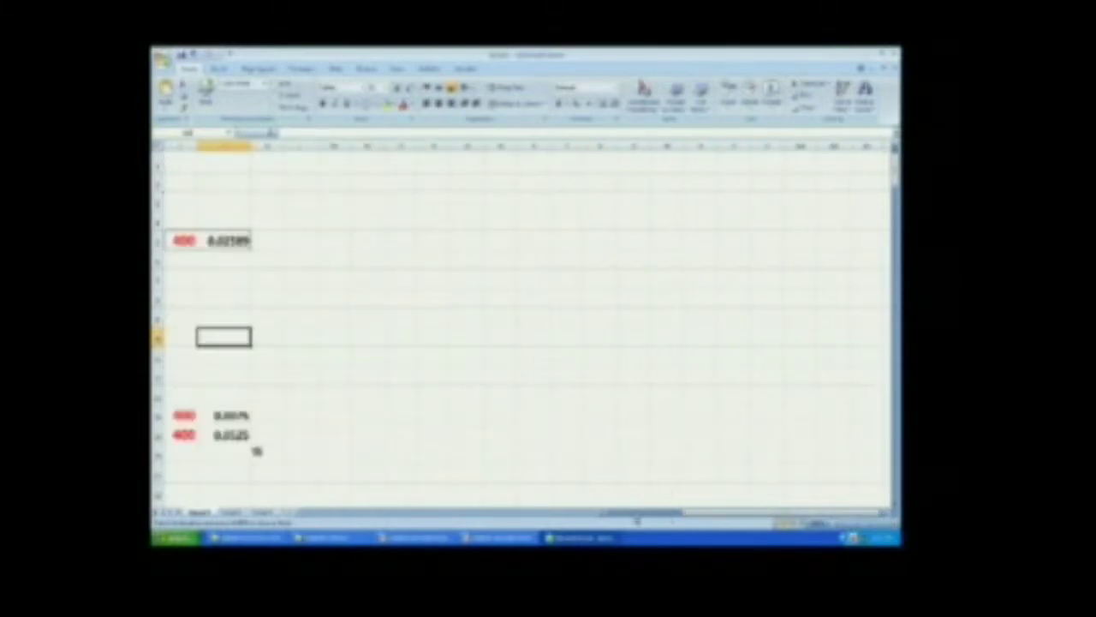
drag(618, 520, 606, 519)
click(504, 416)
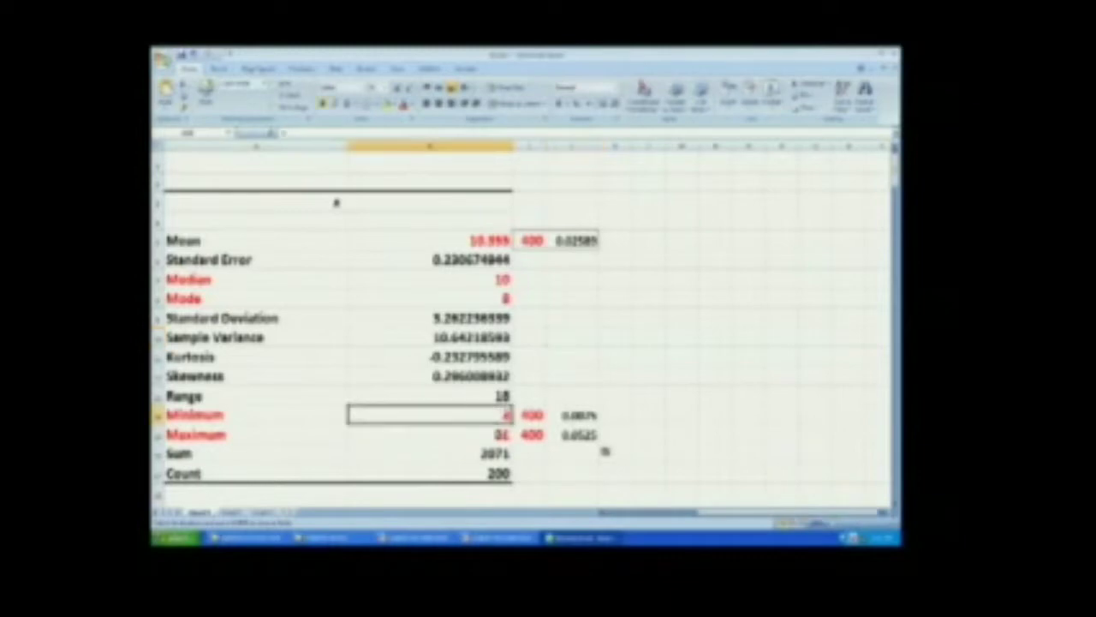
click(501, 435)
click(742, 206)
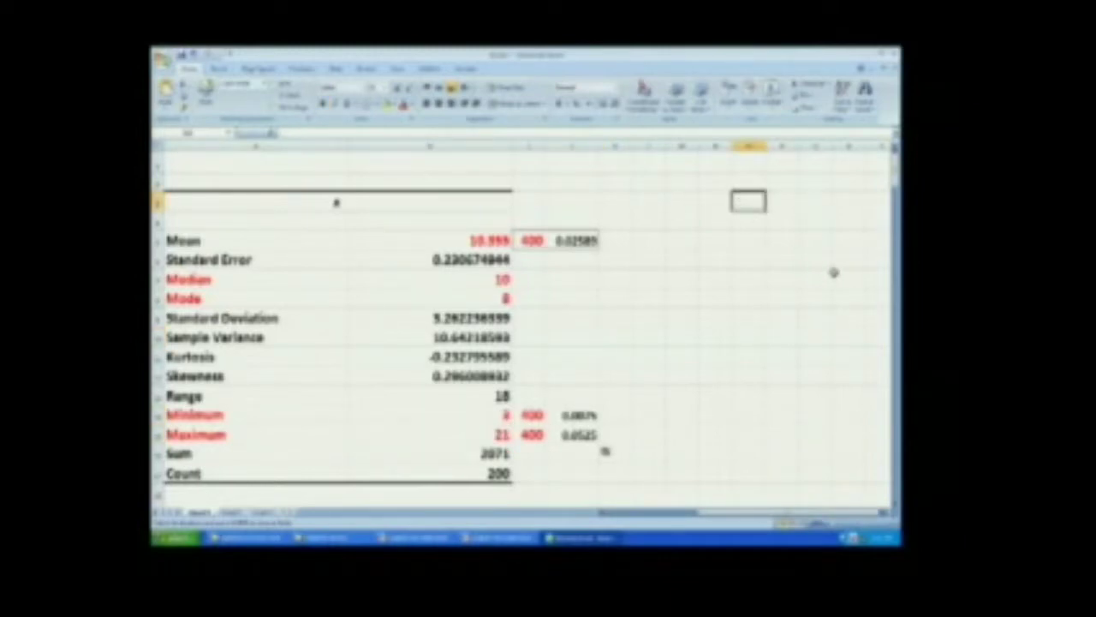
text(=)
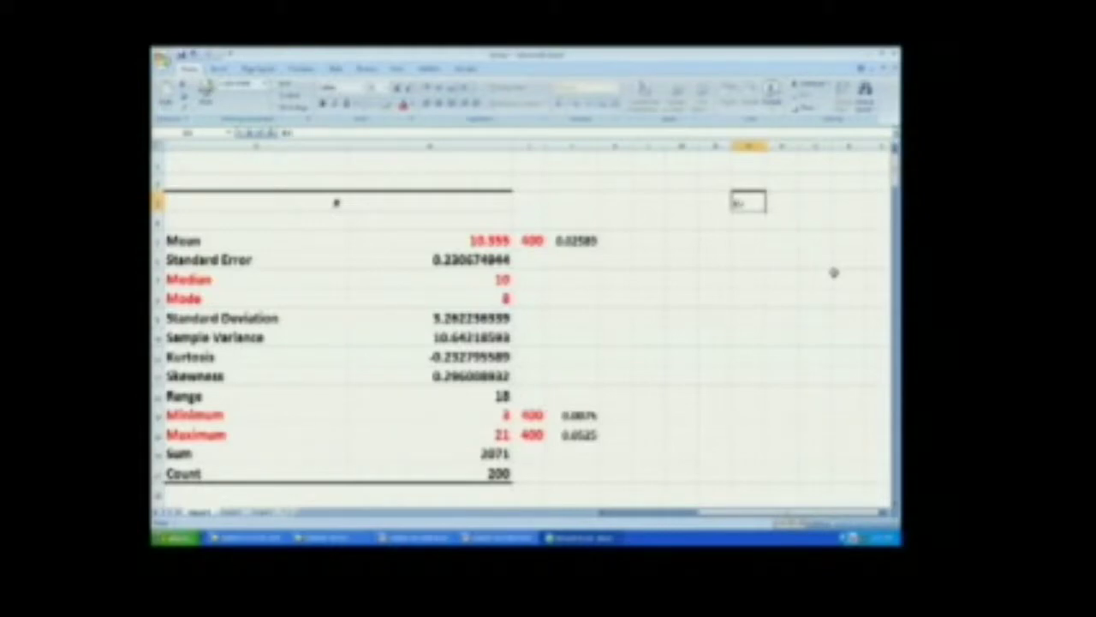
click(814, 256)
click(742, 206)
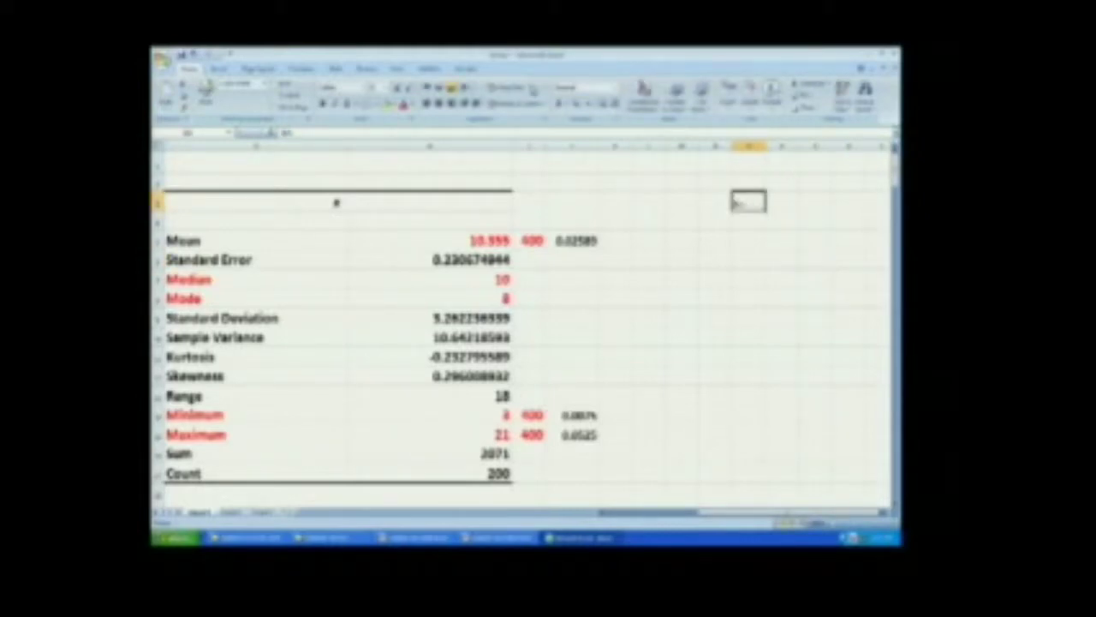
Step: Change the font size of the label in O3
click(375, 89)
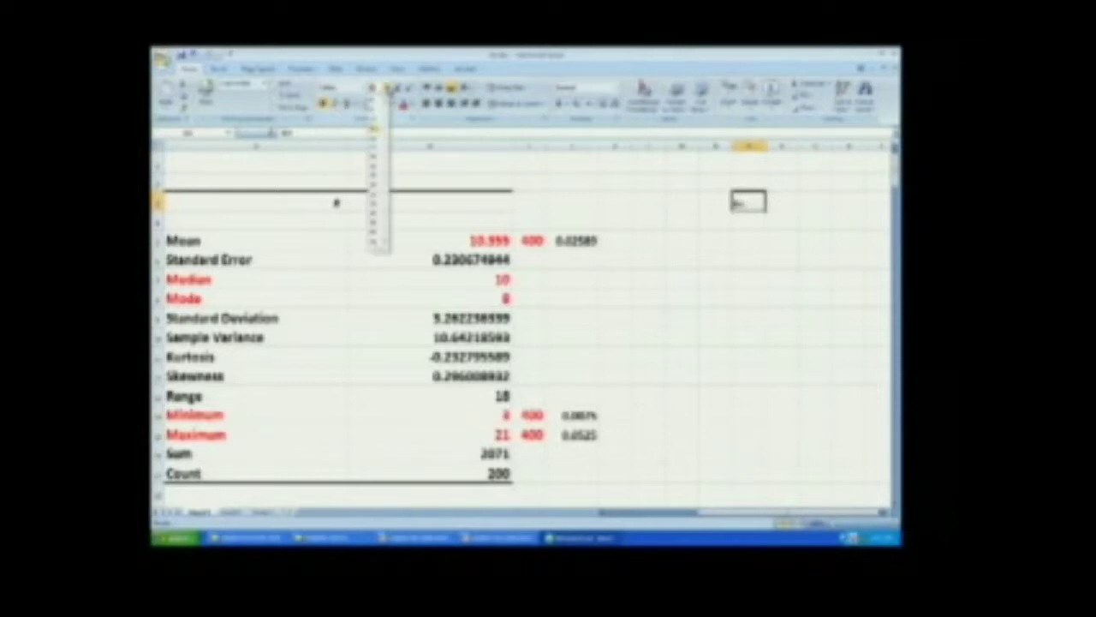
click(382, 165)
click(734, 224)
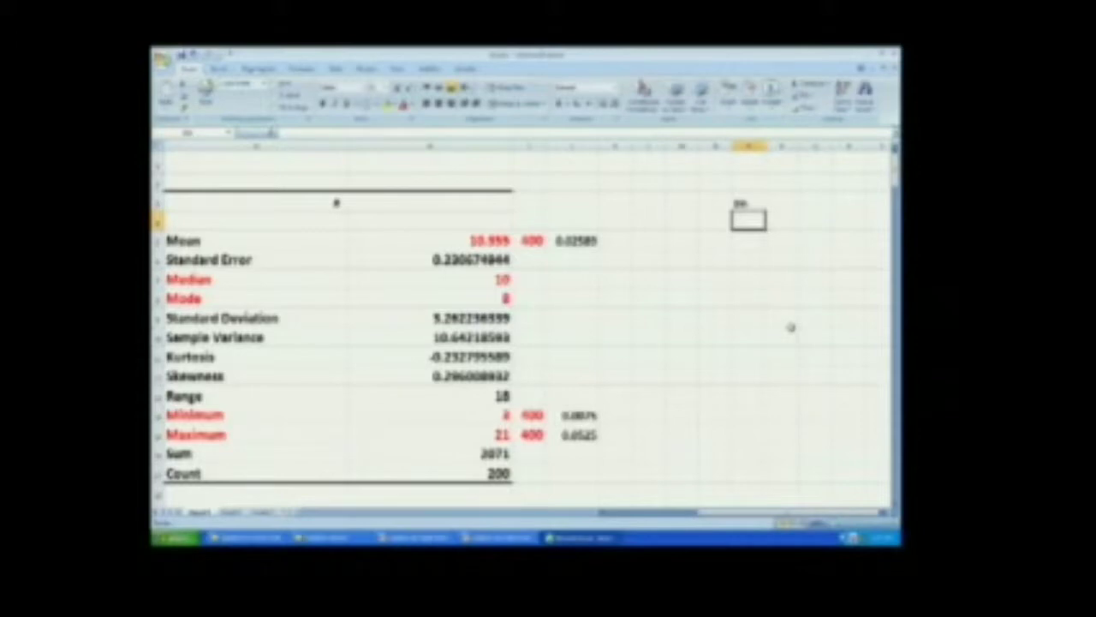
Step: Enter the bin values 2 to 21 in consecutive cells below the Bin label, starting in O5
click(742, 242)
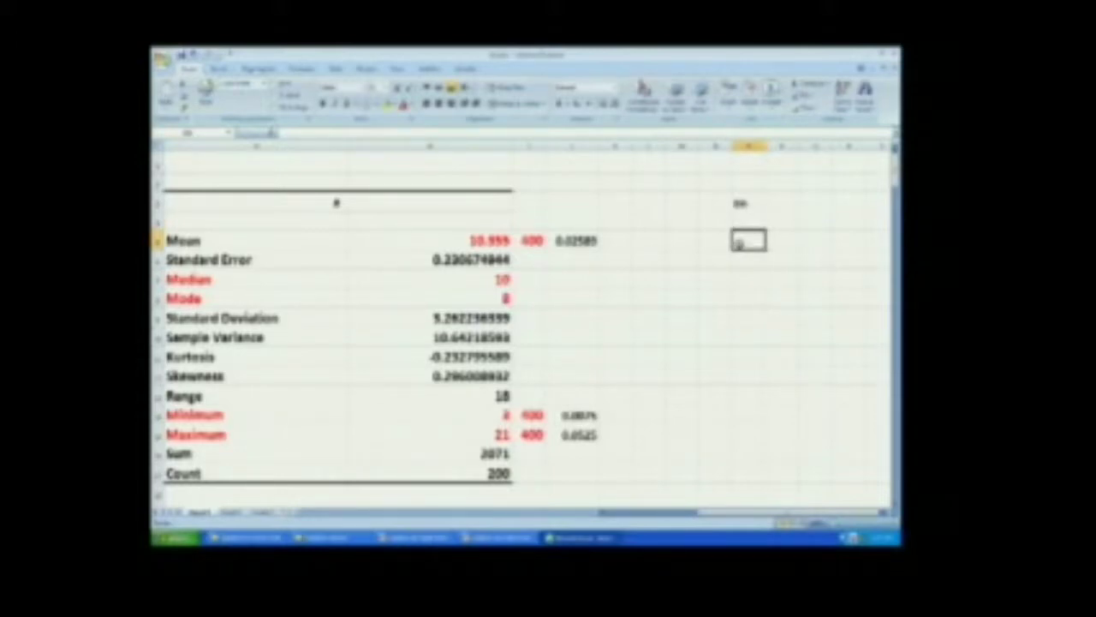
key(Return)
text(2)
key(Return)
text(3)
key(Return)
text(4)
key(Return)
text(5)
key(Return)
text(6)
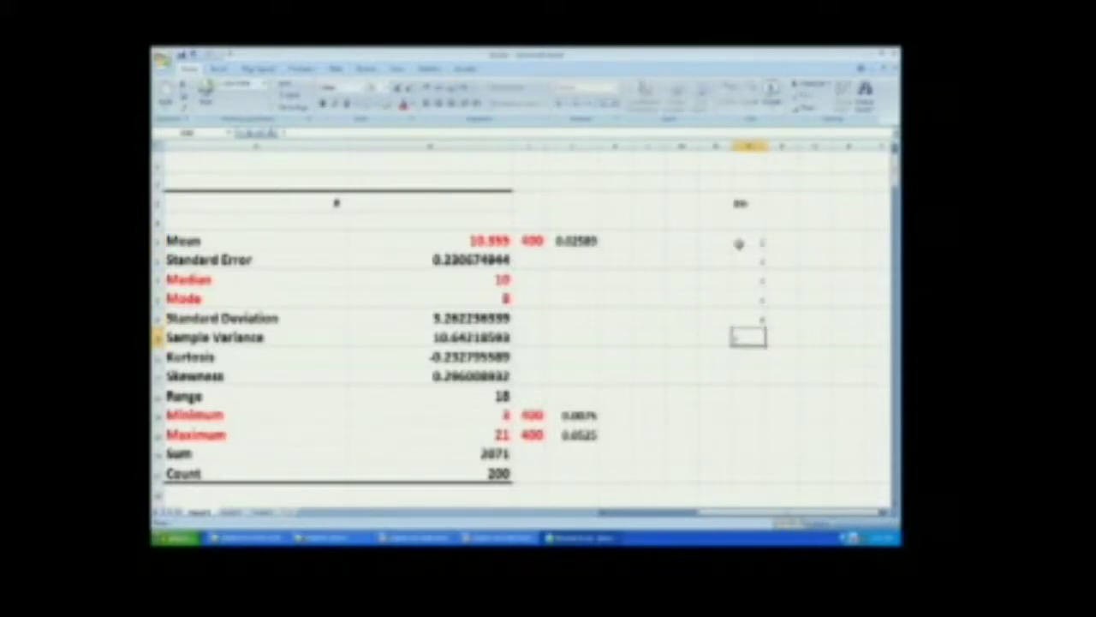
key(Return)
text(7)
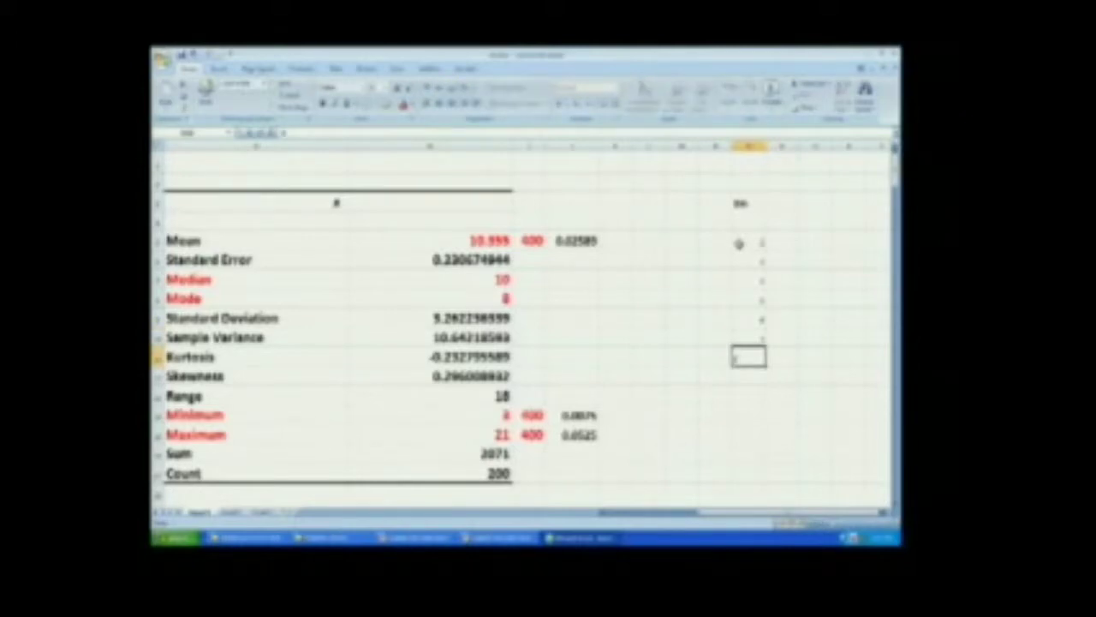
key(Return)
text(8)
key(Return)
text(9)
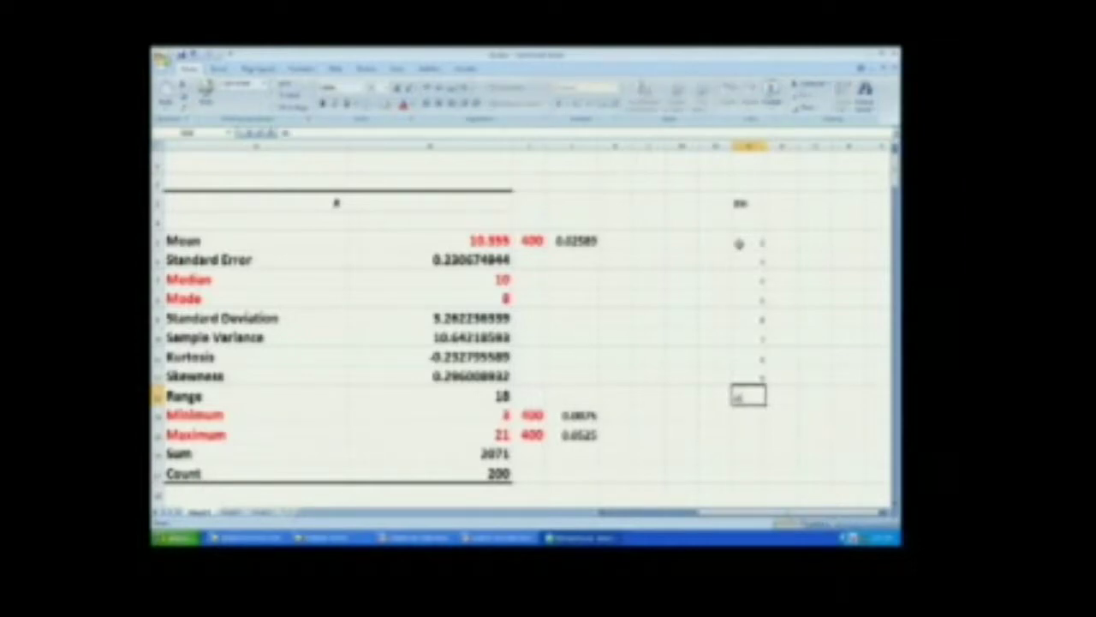
key(Return)
text(10)
key(Return)
text(11)
key(Return)
text(12)
key(Return)
text(1)
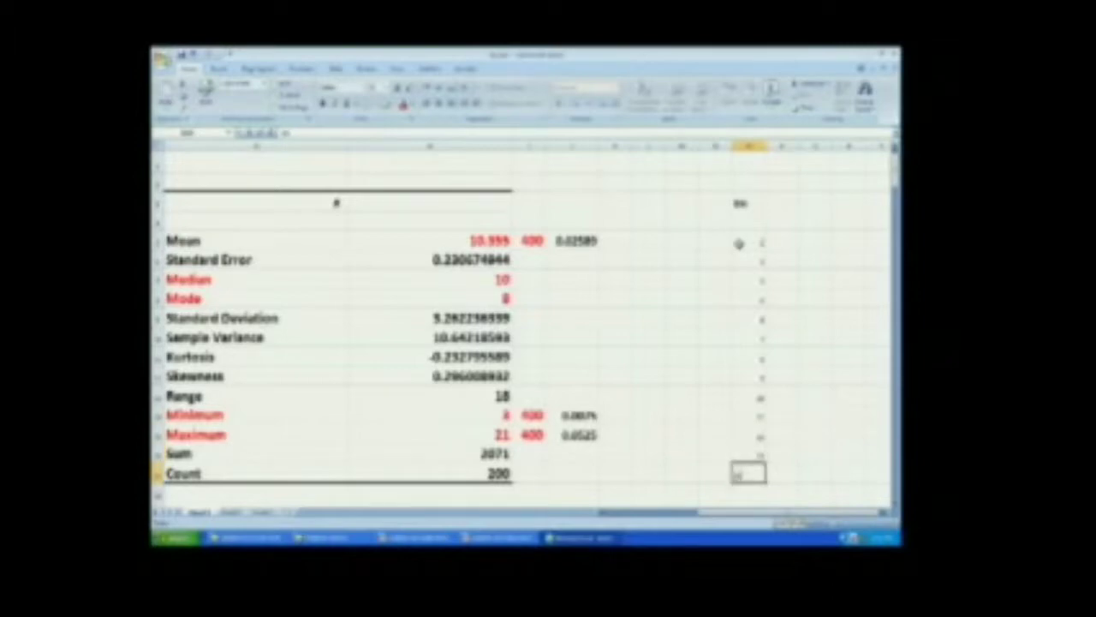
key(Return)
text(1)
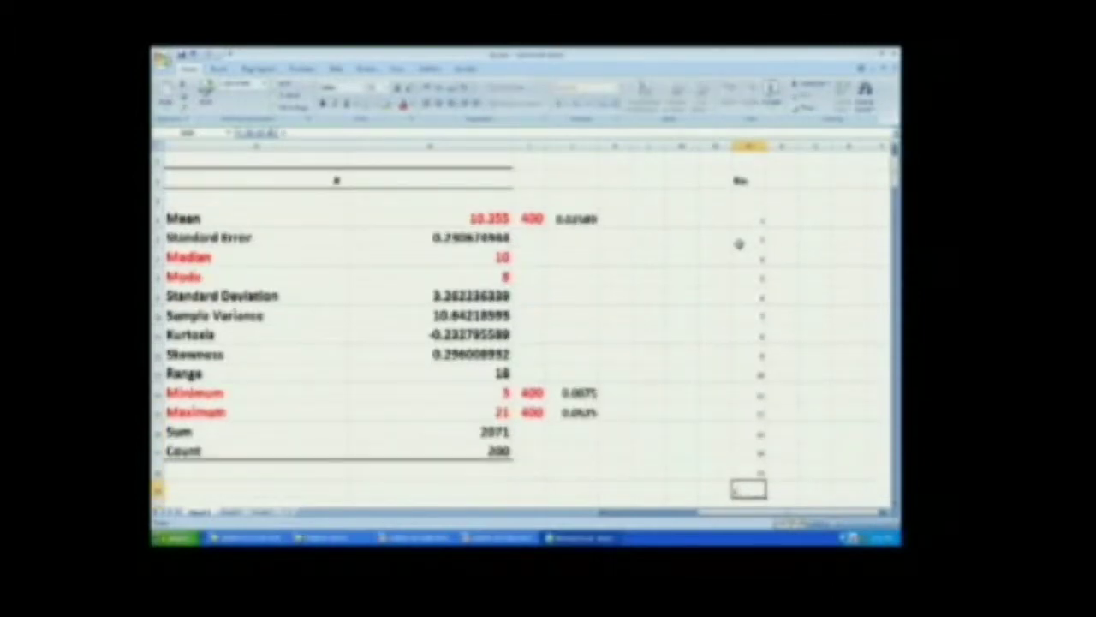
key(Return)
key(Return)
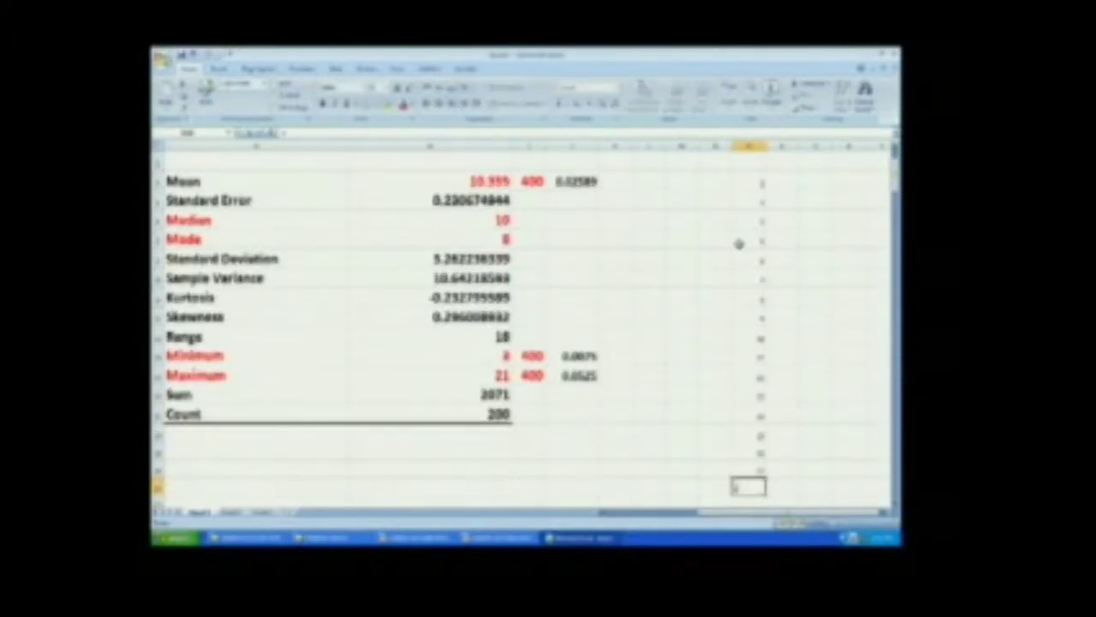
key(Return)
key(Return)
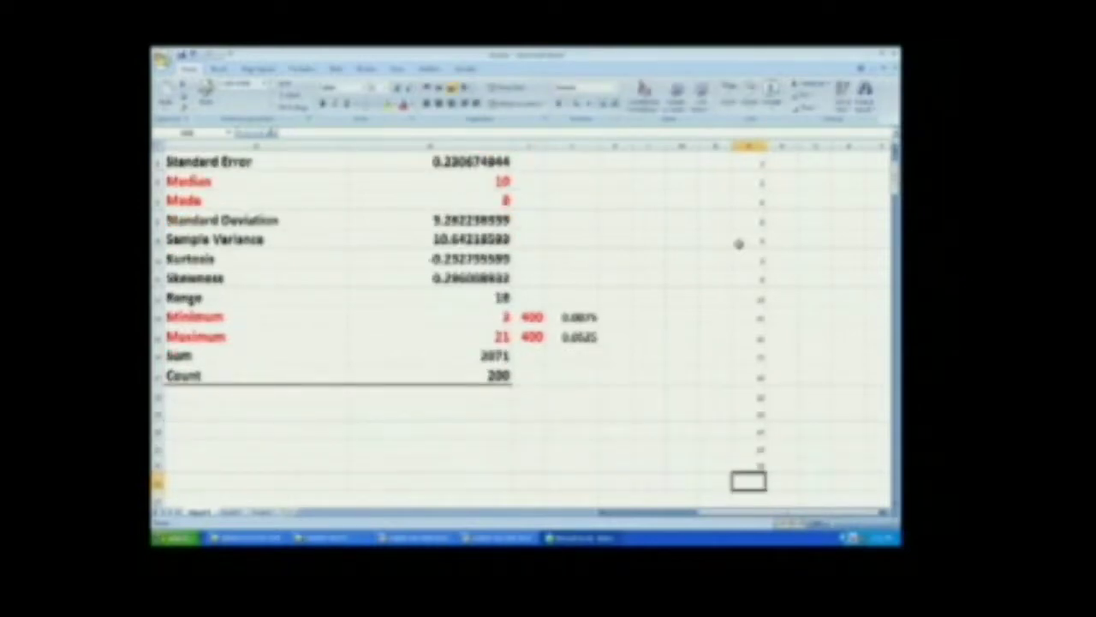
key(Return)
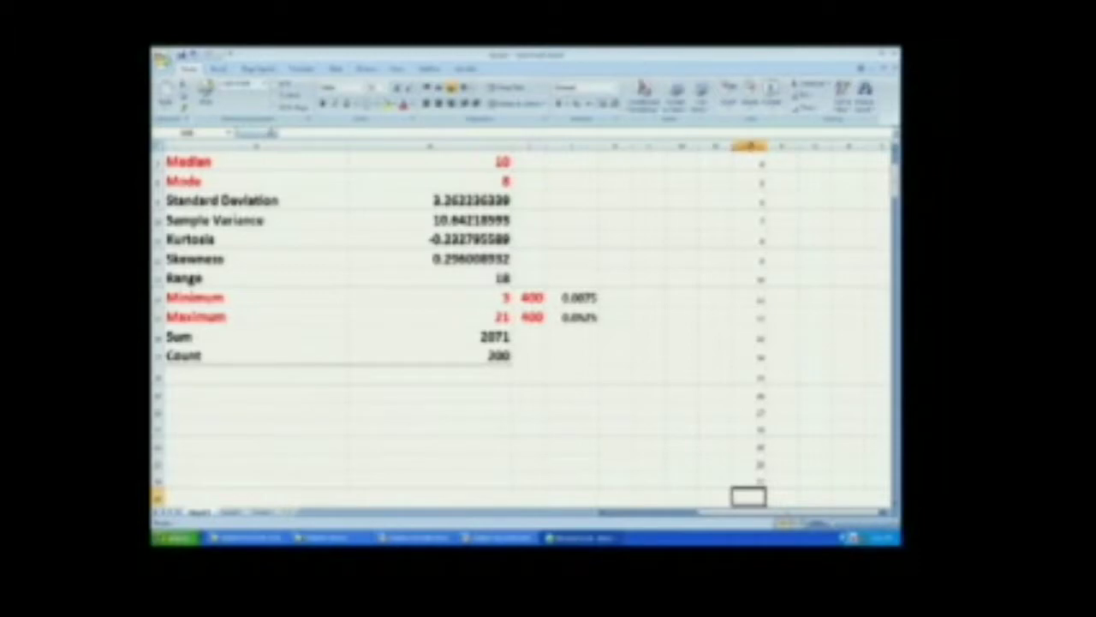
Step: Enlarge the text of the entire Bin column
click(747, 147)
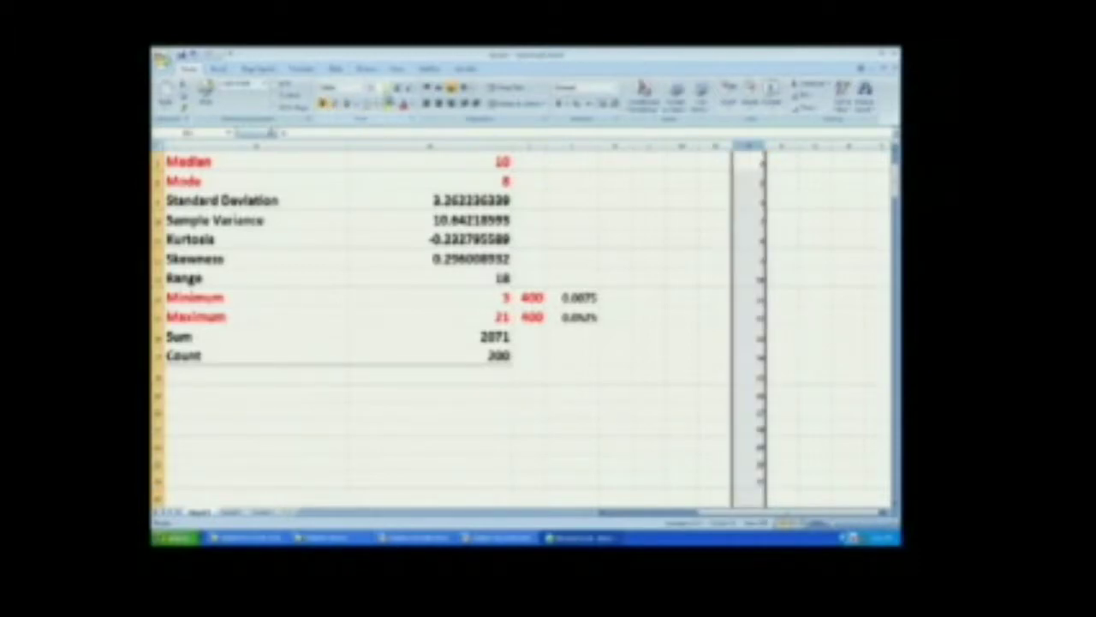
click(390, 90)
click(375, 178)
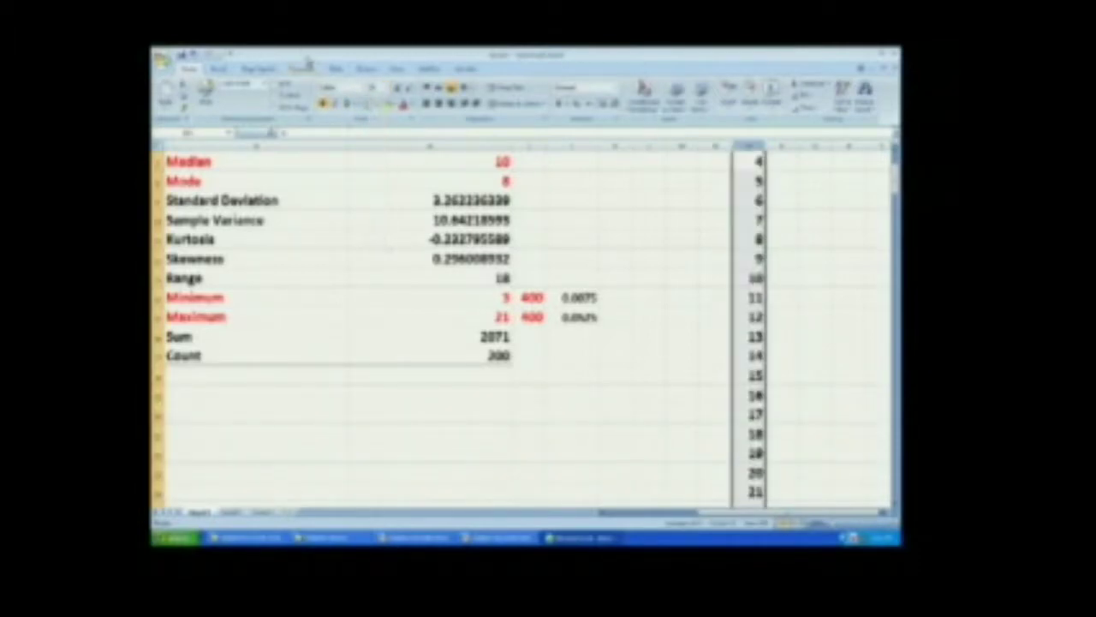
scroll(867, 180, up, 2)
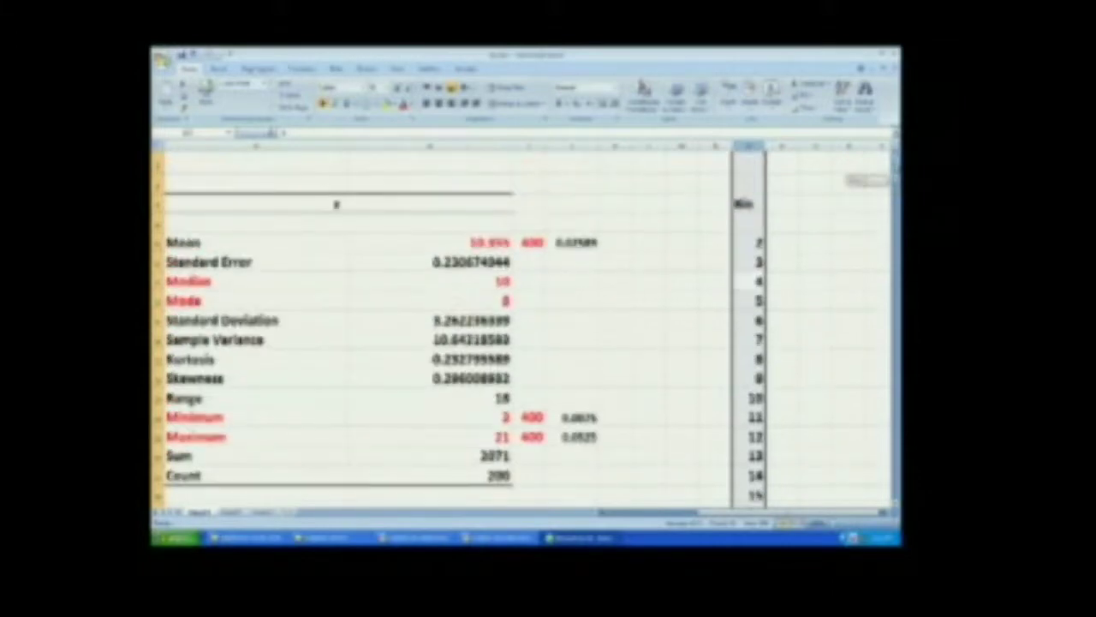
Step: Open the Histogram tool from the data analysis add-in
click(744, 206)
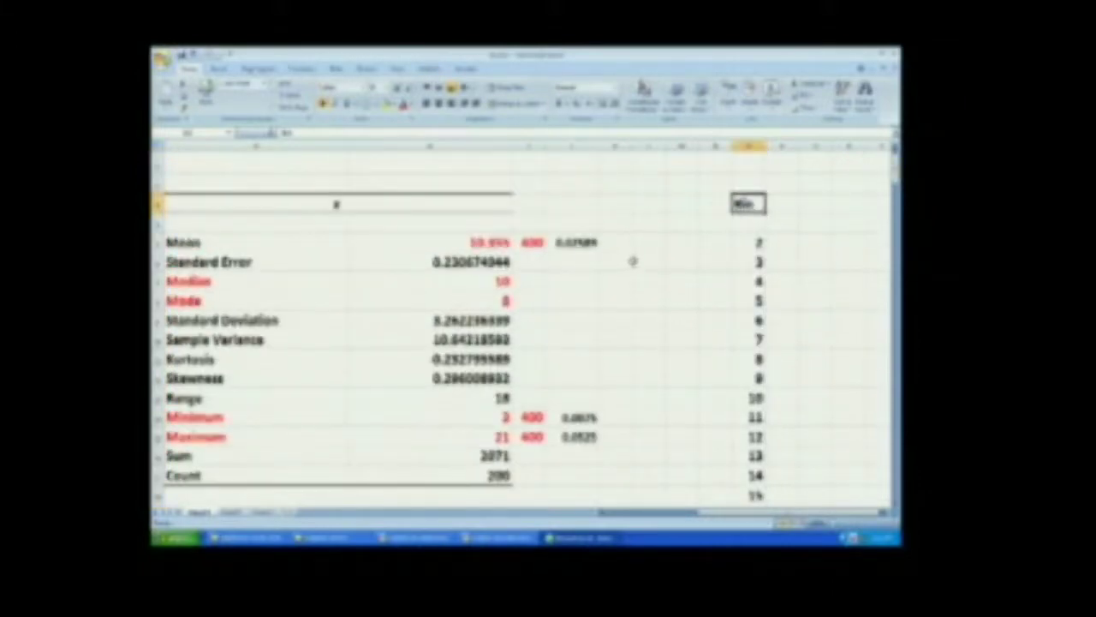
click(337, 70)
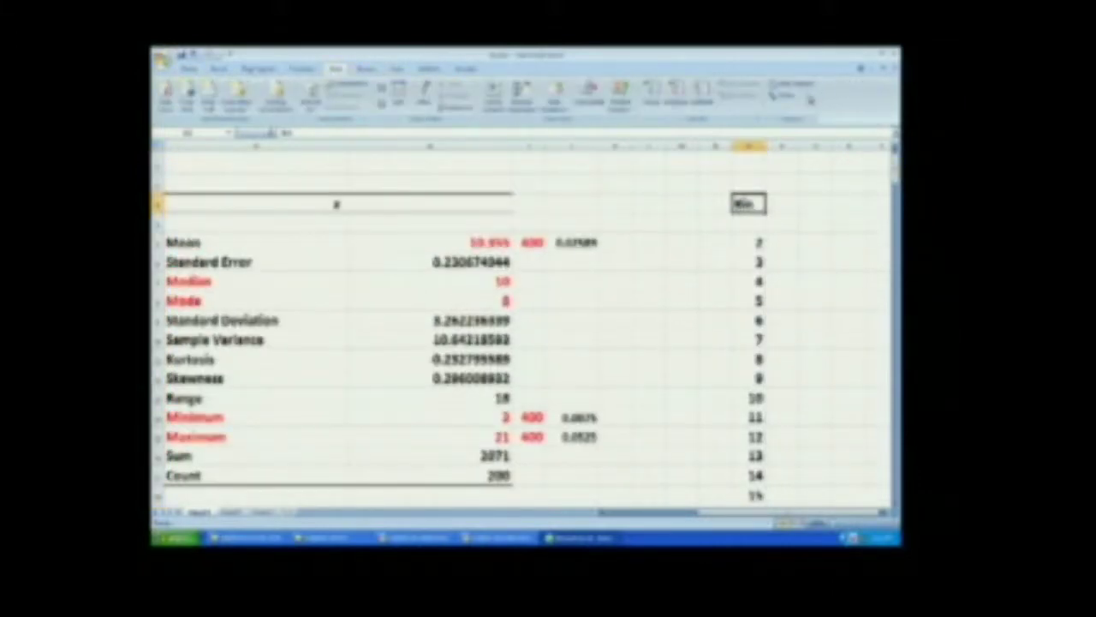
click(791, 85)
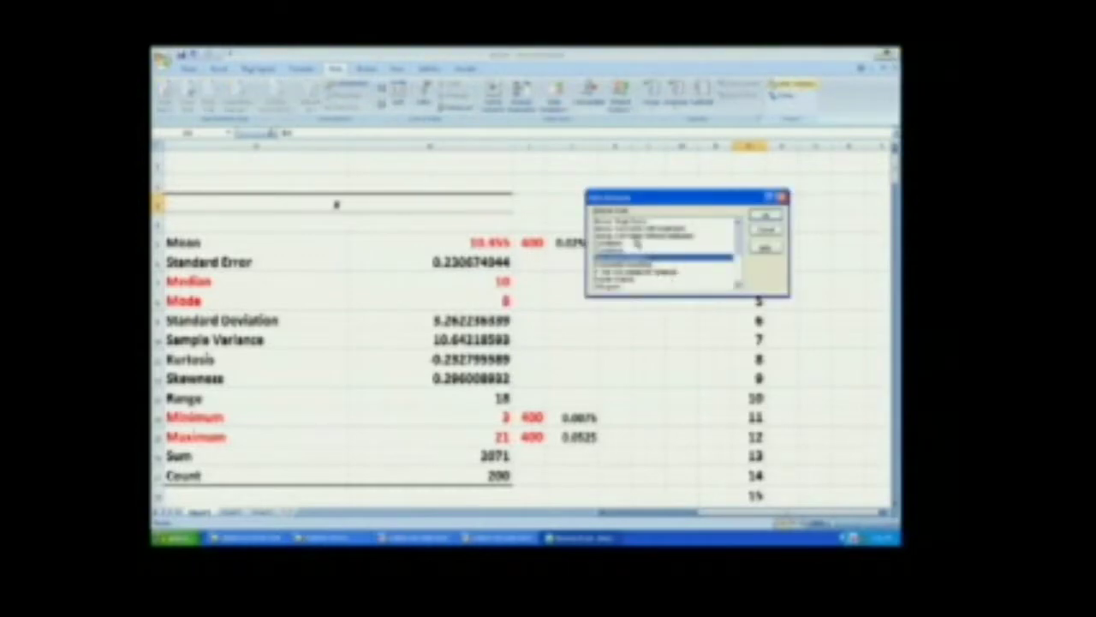
click(638, 287)
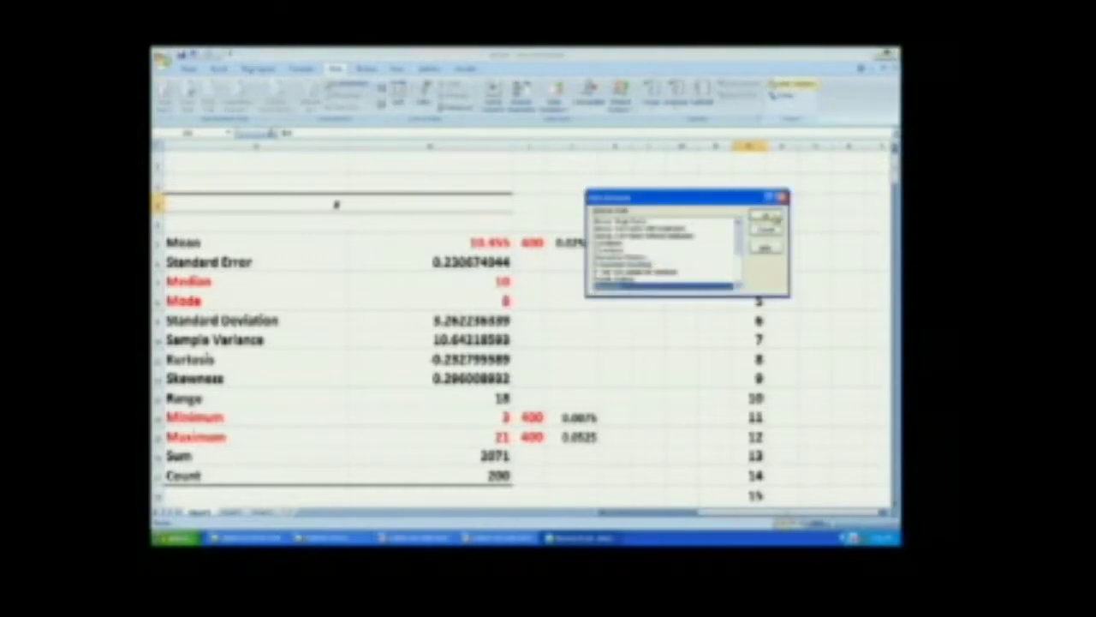
click(769, 216)
Step: Set the histogram's input range to the whole column of defect counts, including its x header
drag(711, 171, 651, 148)
drag(618, 517, 613, 517)
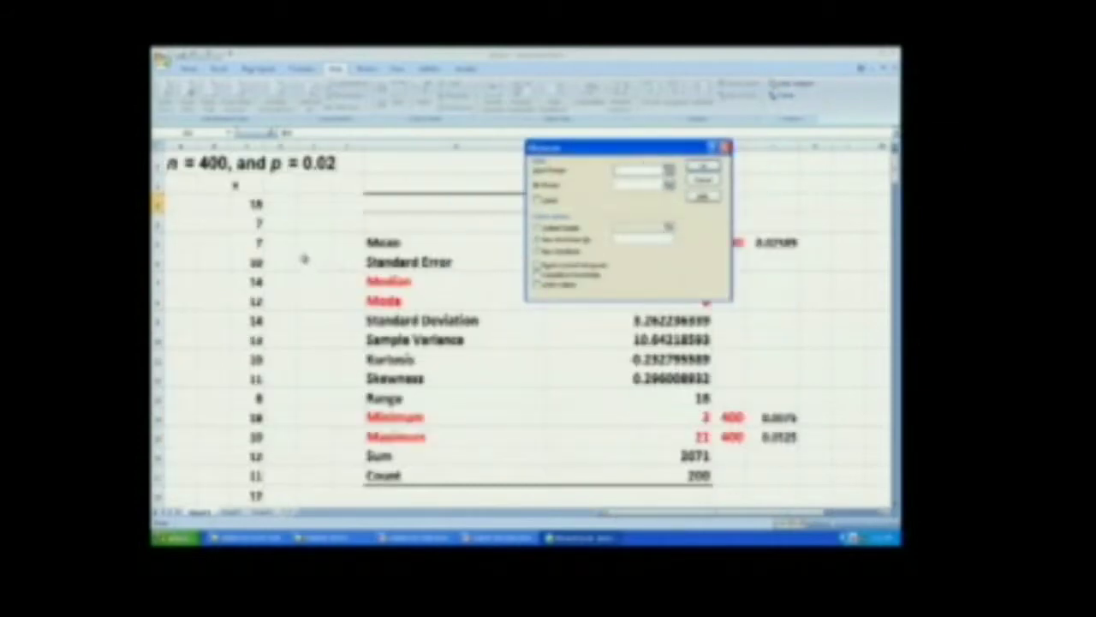
drag(239, 186, 233, 553)
click(636, 185)
scroll(522, 325, up, 20)
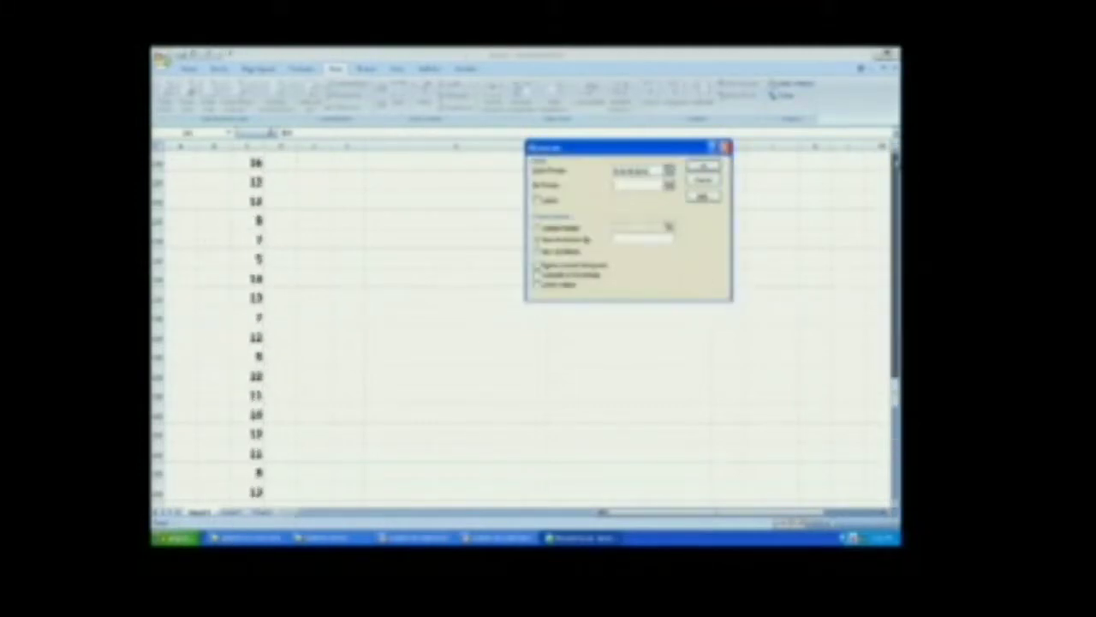
drag(685, 155, 561, 156)
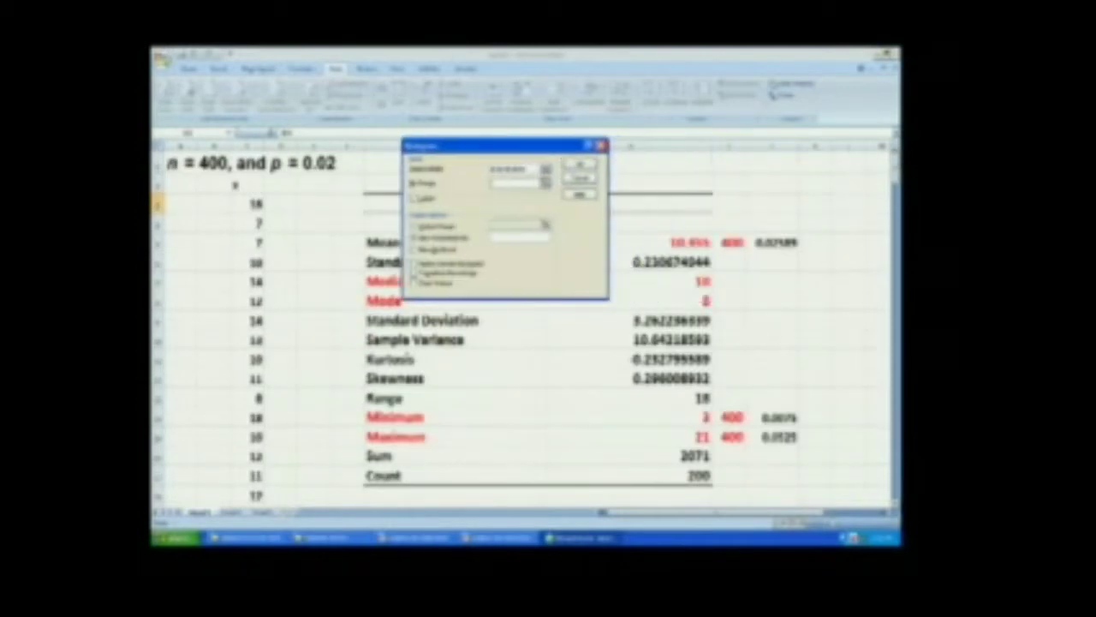
Step: Set the histogram's bin range to the Bin column from its header down through 21
scroll(522, 326, down, 1)
scroll(522, 325, right, 1)
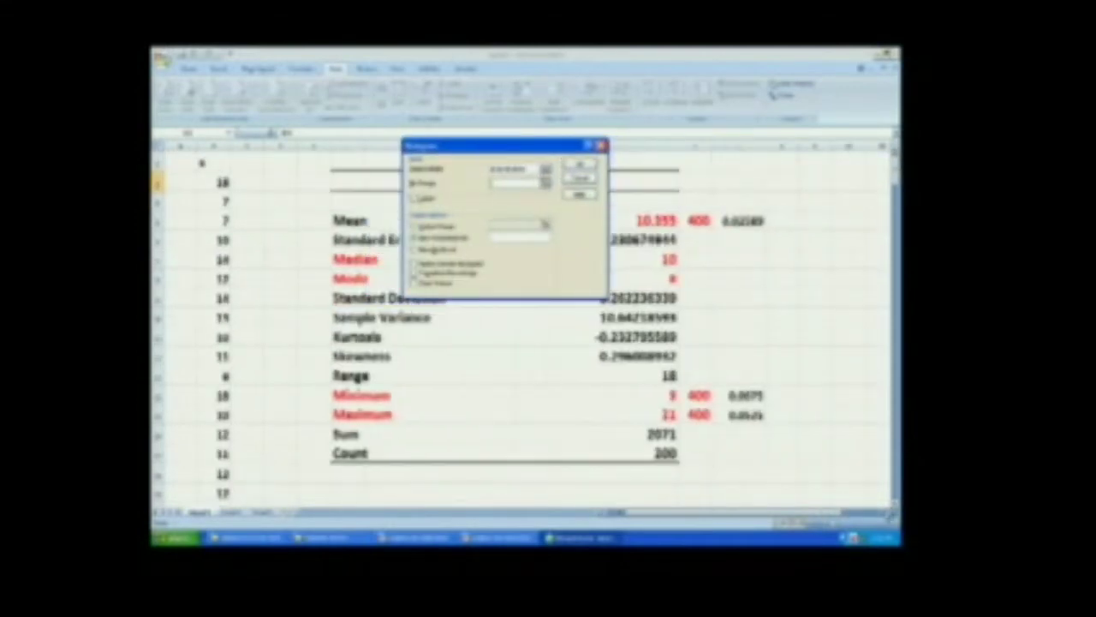
scroll(522, 386, right, 5)
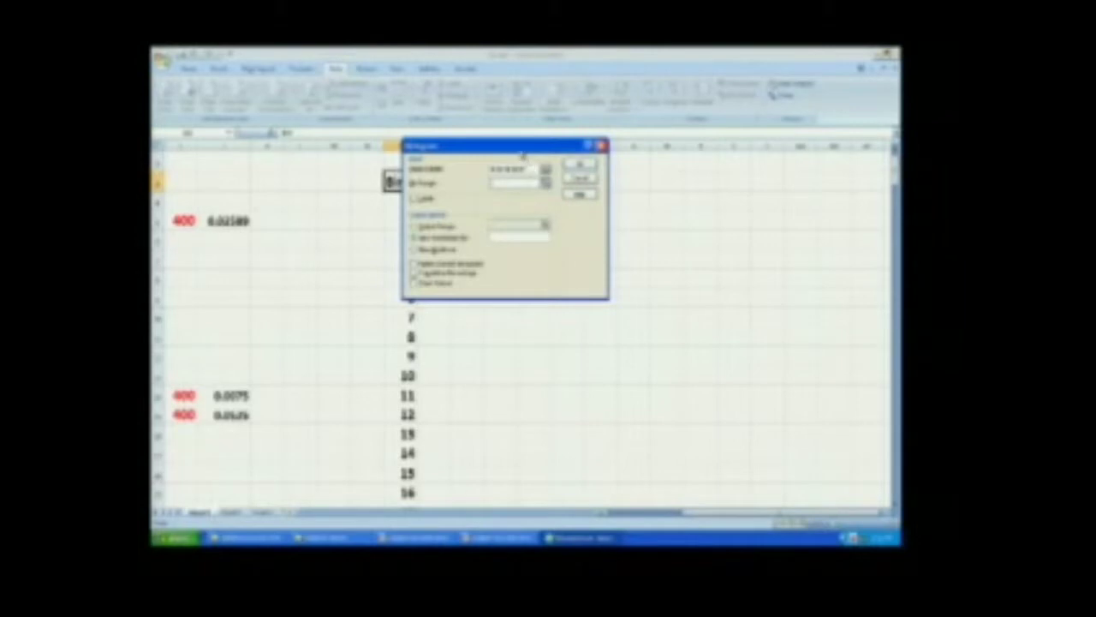
drag(522, 145, 649, 146)
click(396, 181)
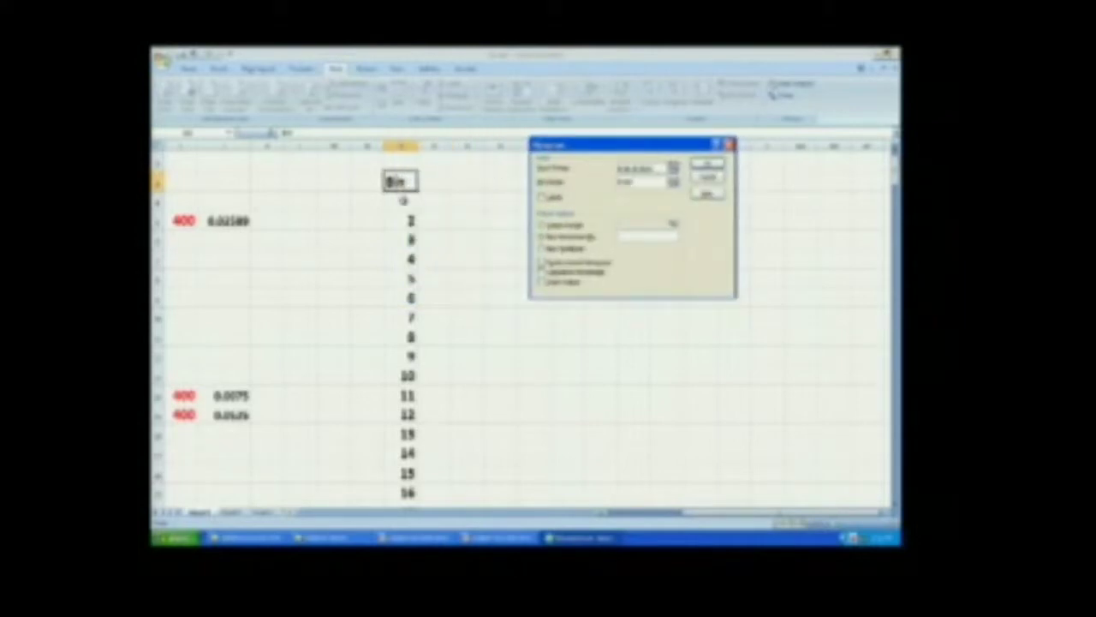
drag(398, 180, 410, 207)
Step: Include labels, cumulative percentage and chart output, place the output range beside the Bin header, and generate the histogram
click(544, 199)
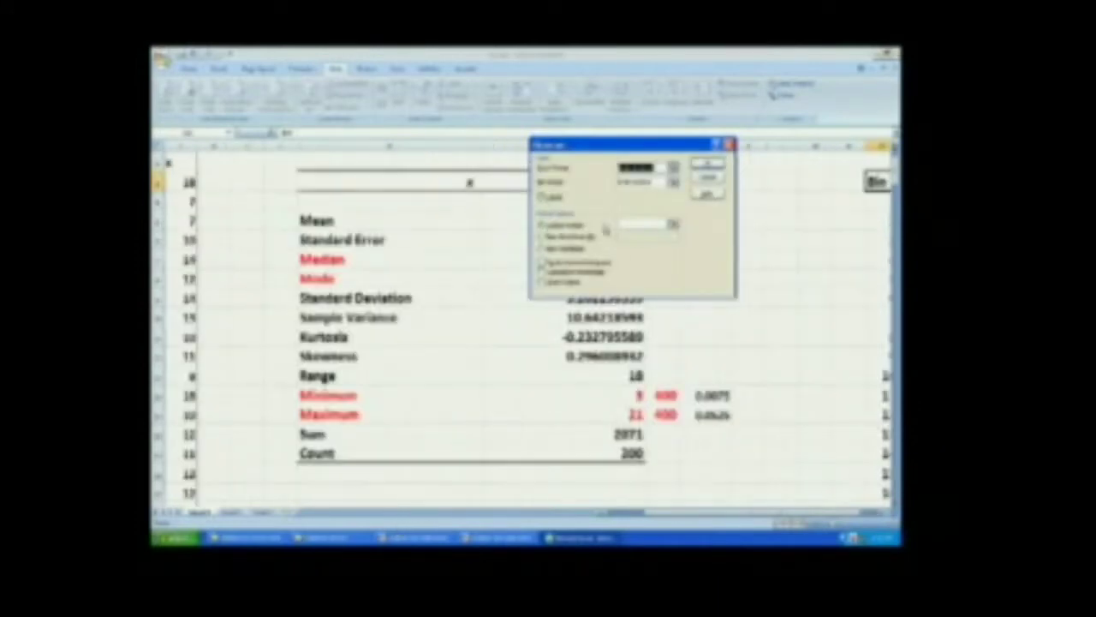
click(882, 512)
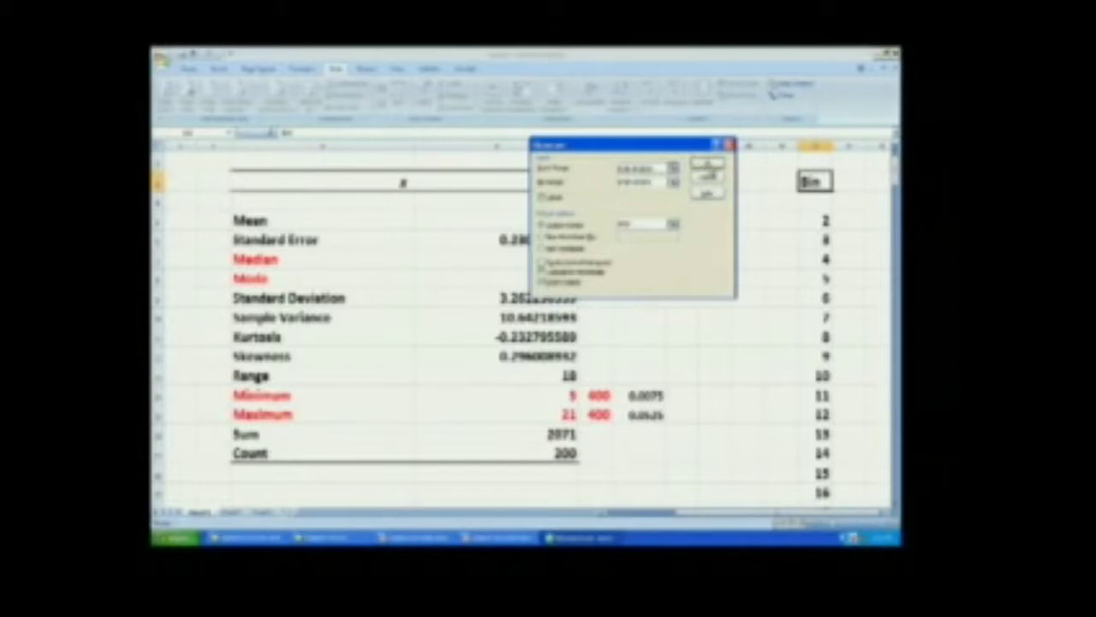
click(707, 163)
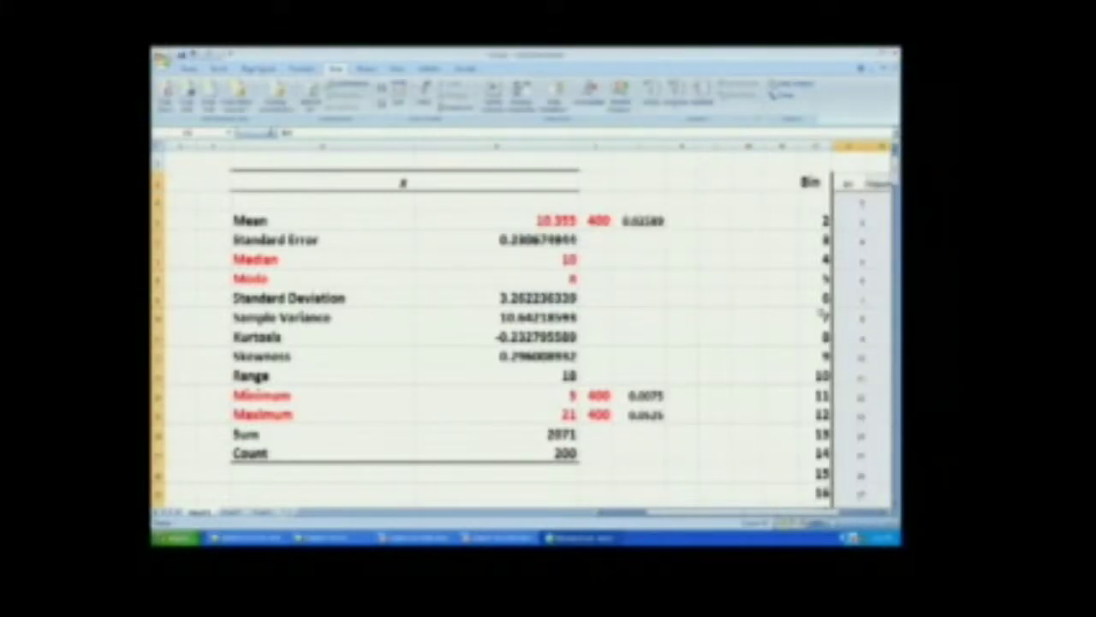
Step: Enlarge the generated histogram chart so that its individual bars are readable
click(882, 512)
click(882, 512)
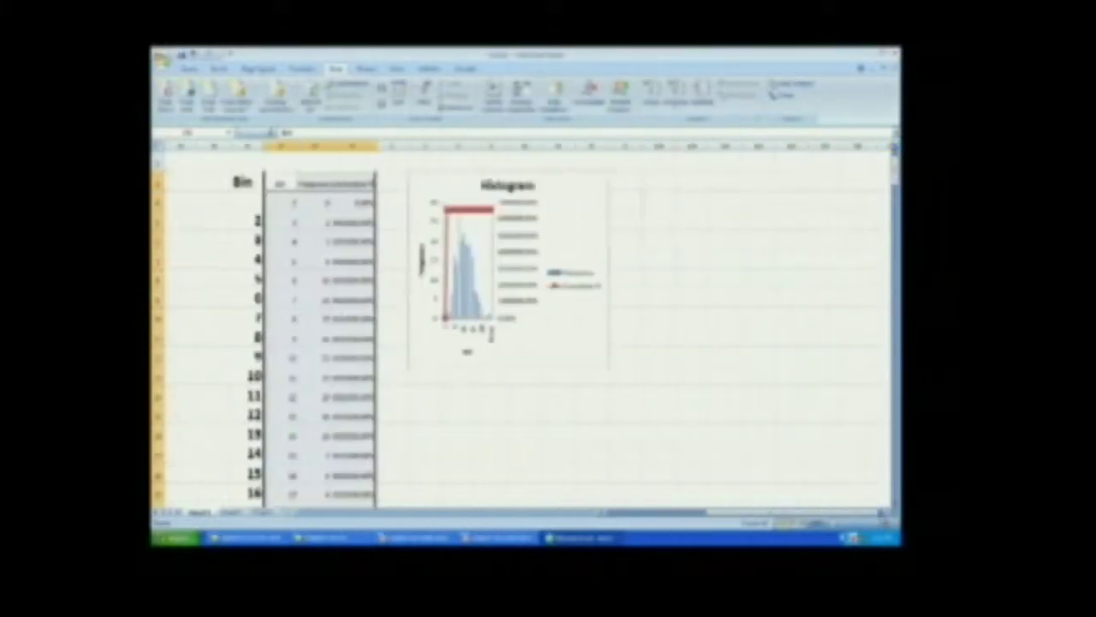
click(882, 513)
click(529, 336)
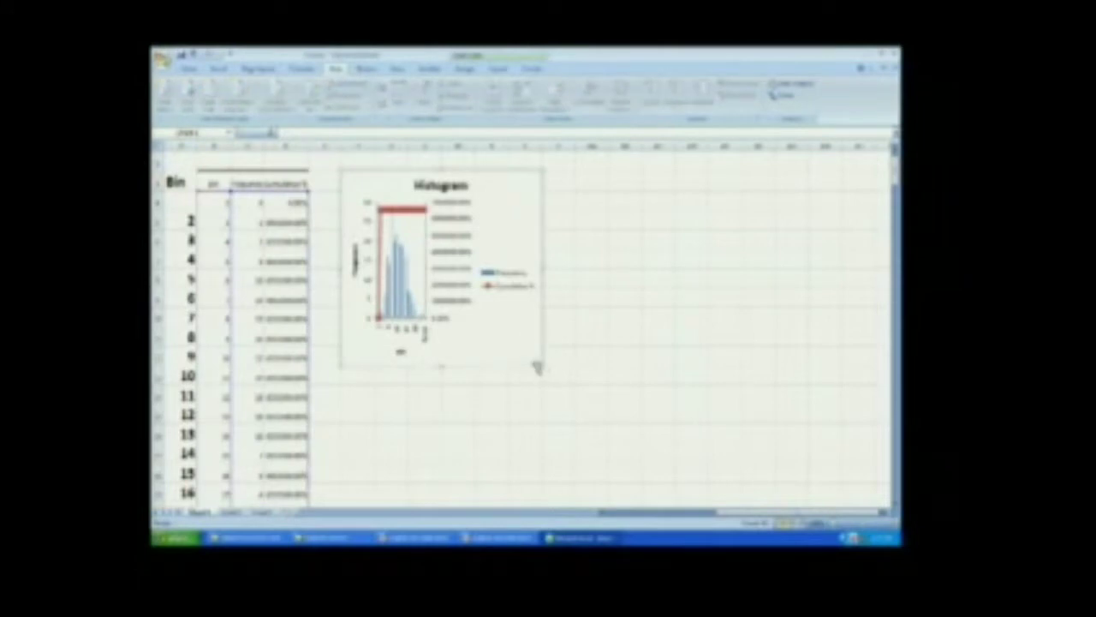
drag(540, 364, 707, 421)
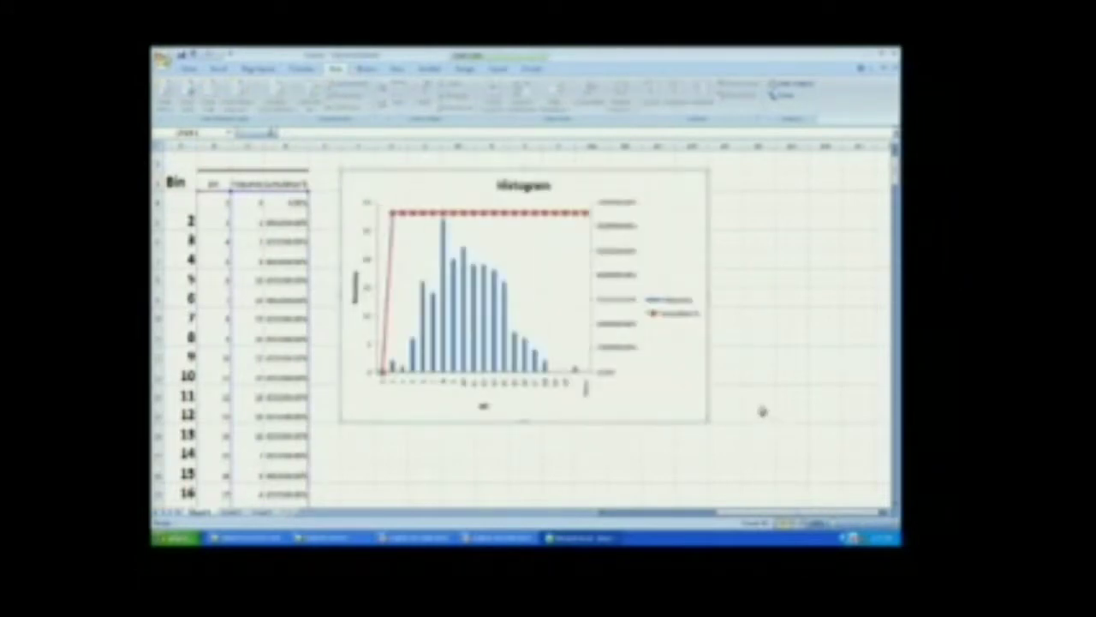
Step: Delete the Cumulative % series from the histogram chart
click(530, 220)
right_click(530, 218)
click(553, 225)
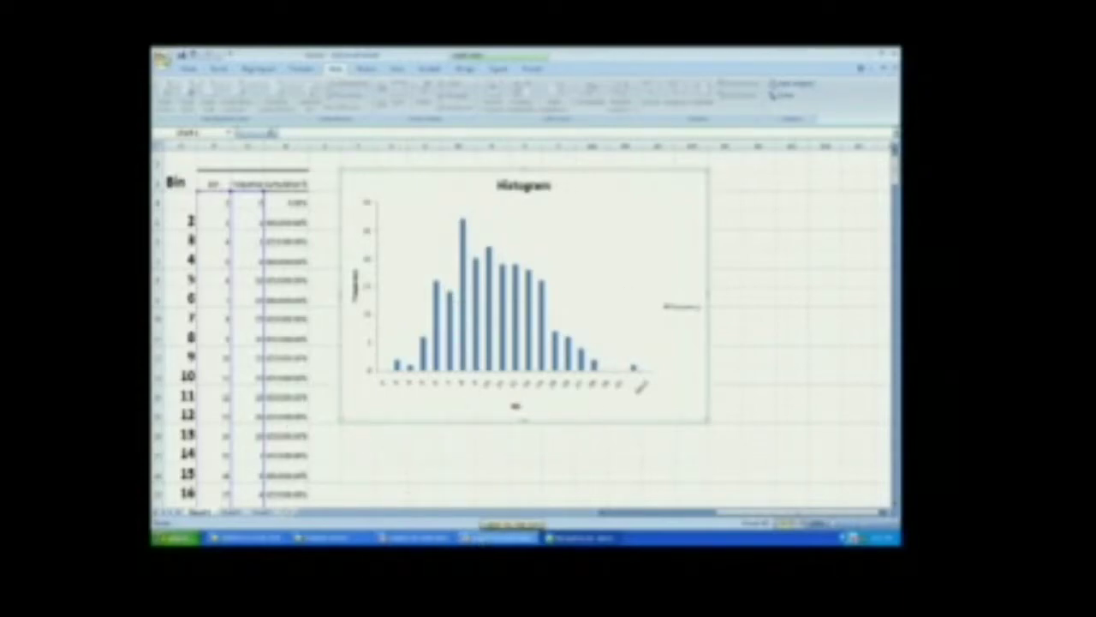
Step: Switch to PowerPoint and close the Combination presentation to return to the binomial distribution simulation slide
click(501, 538)
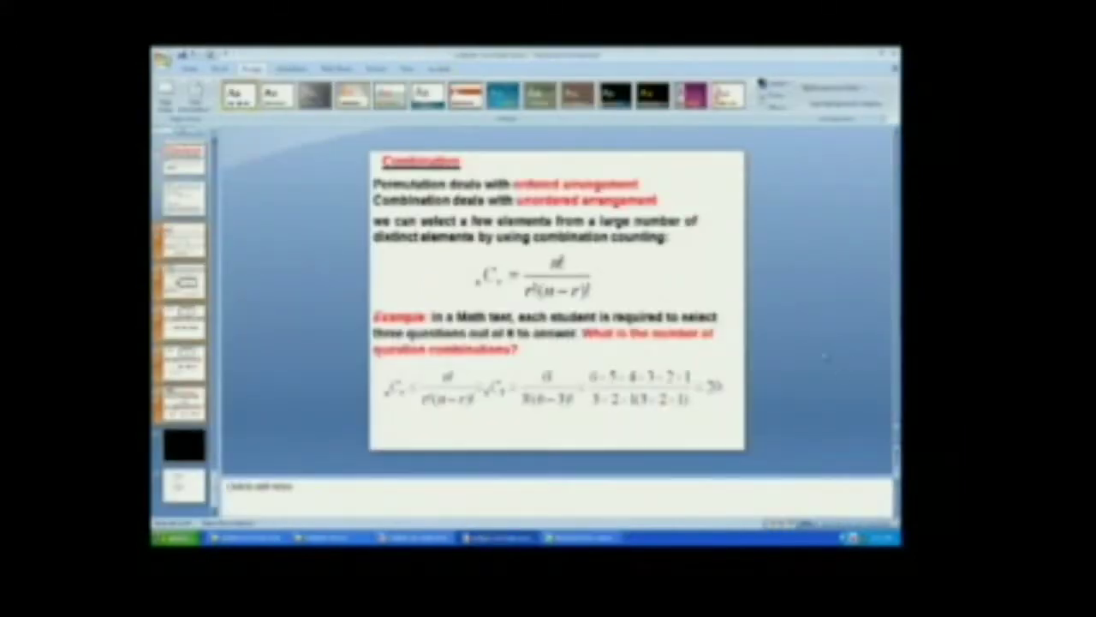
click(892, 53)
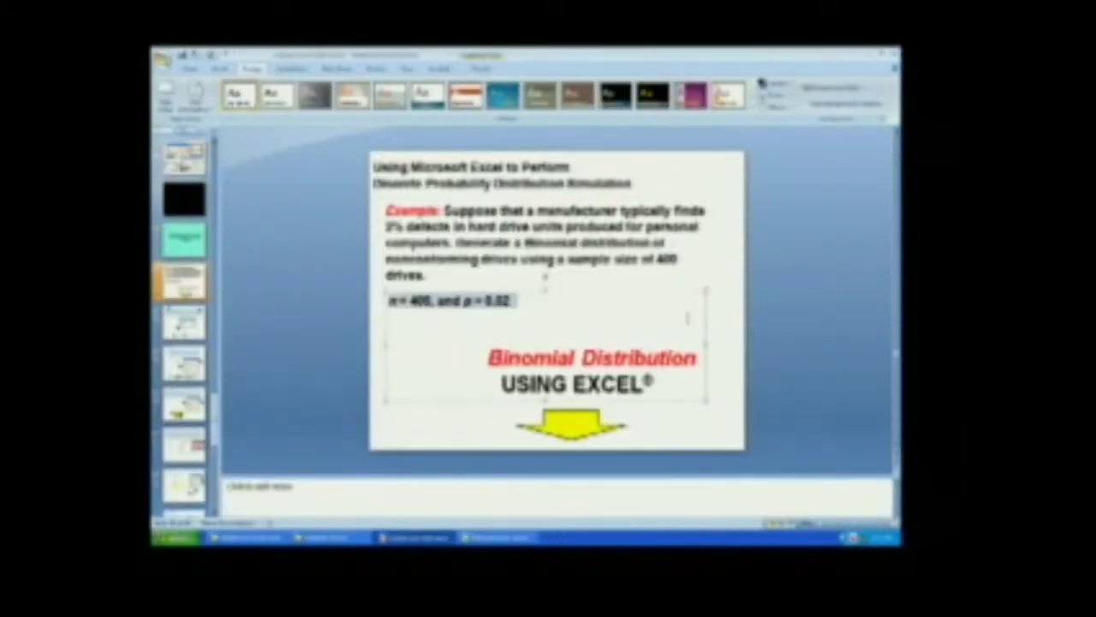
click(687, 432)
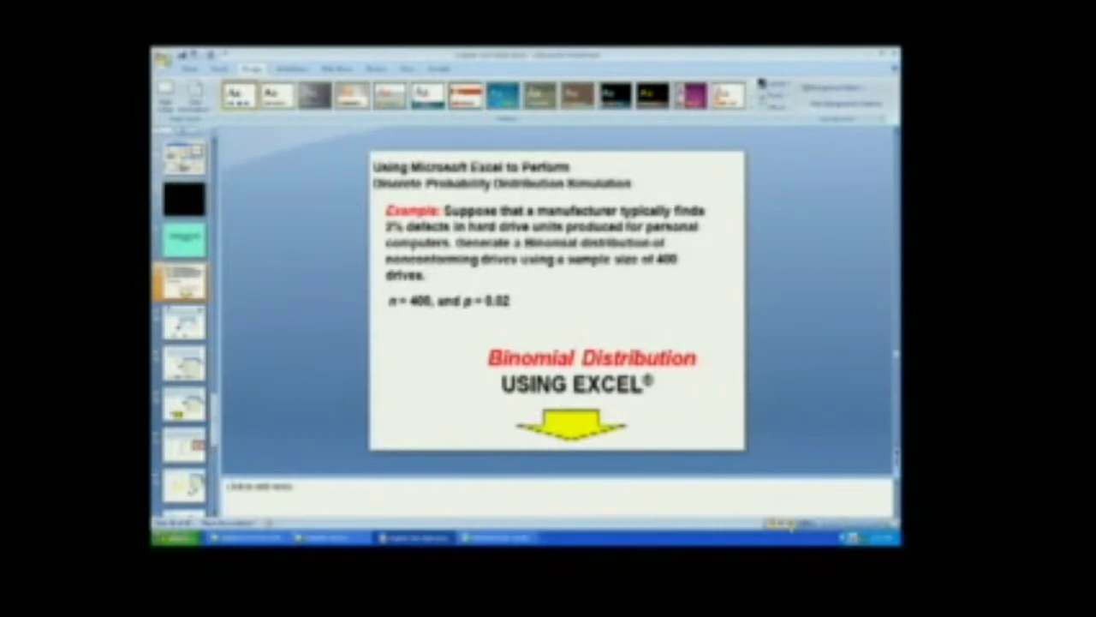
Step: Start the slide show at the binomial simulation example and advance to the Random Number Generation settings slide
click(788, 525)
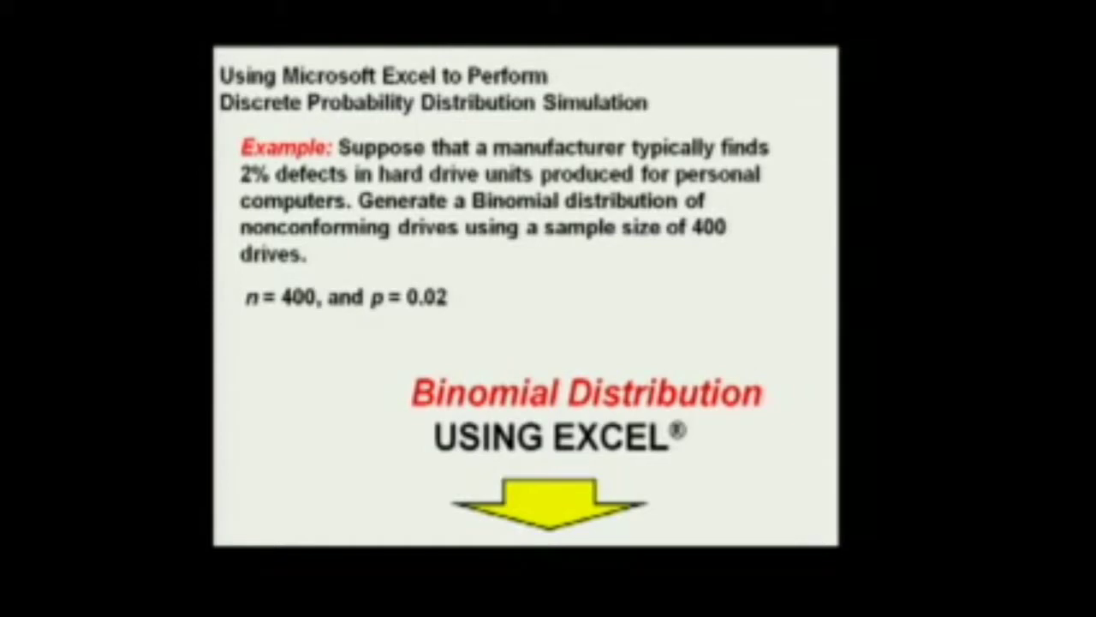
key(Right)
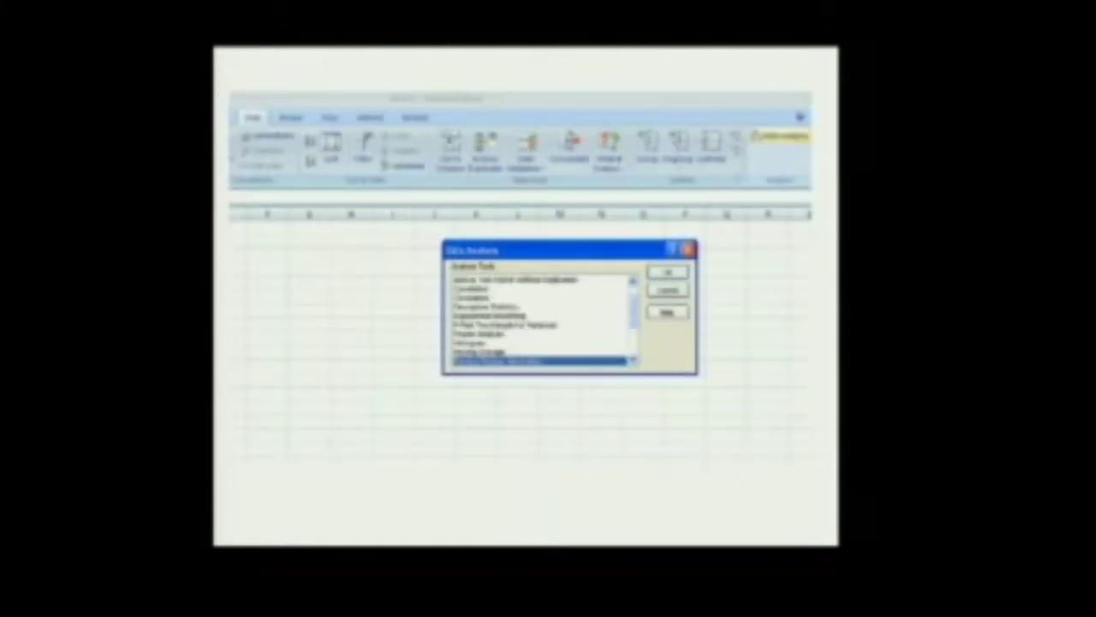
key(Right)
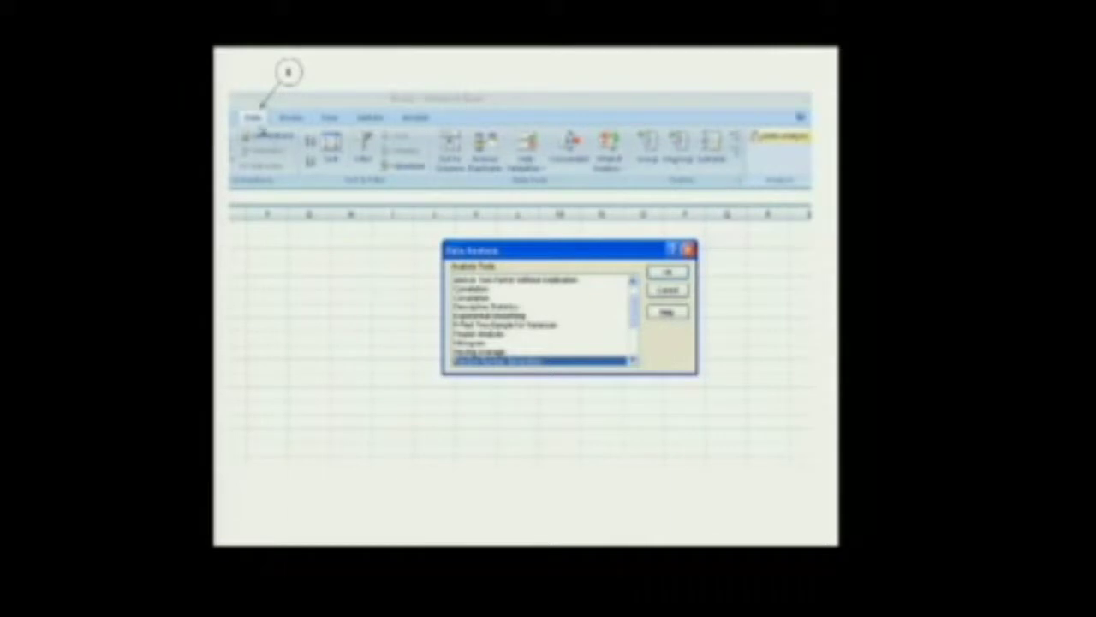
key(Right)
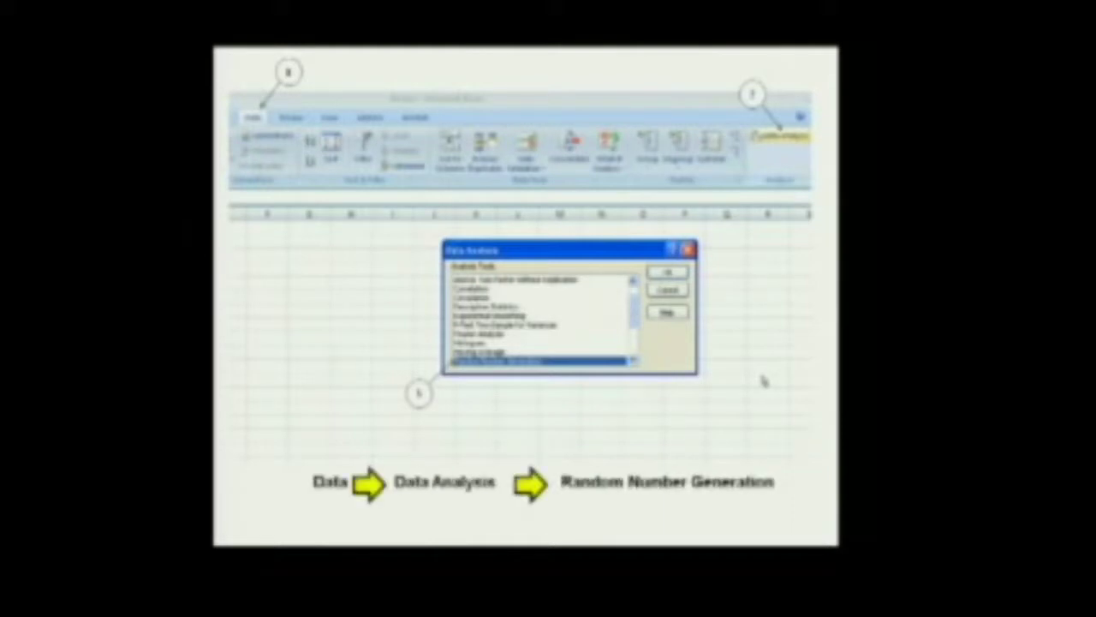
click(817, 530)
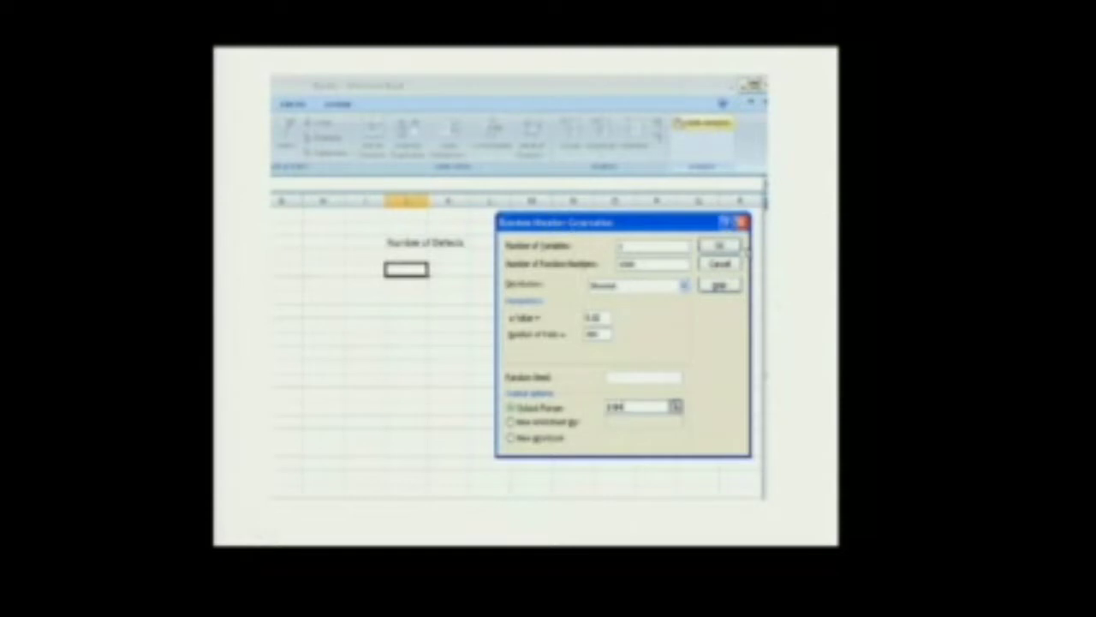